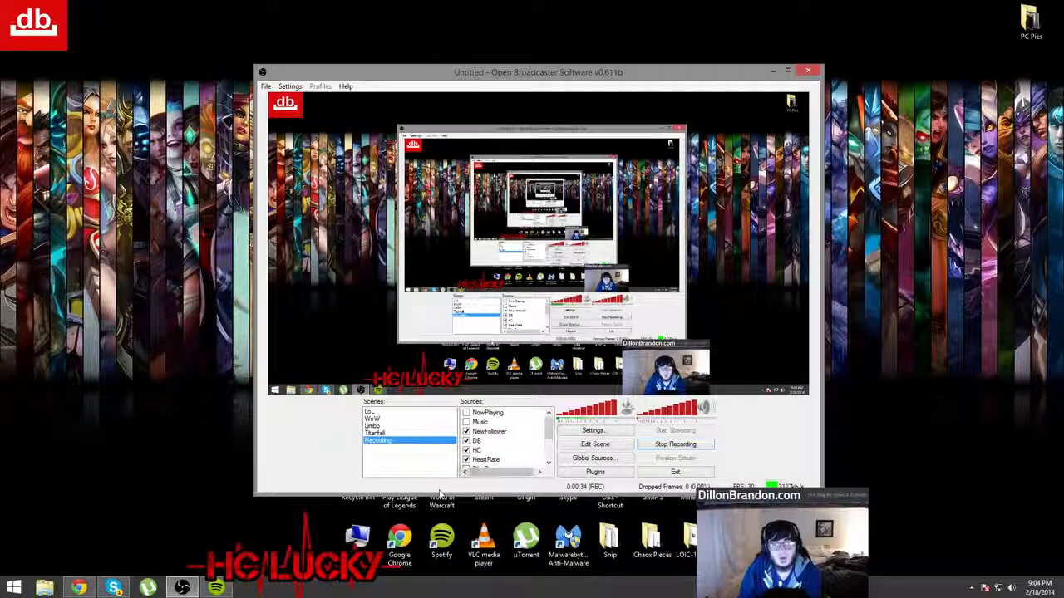
right_click(381, 450)
mouse_move(400, 474)
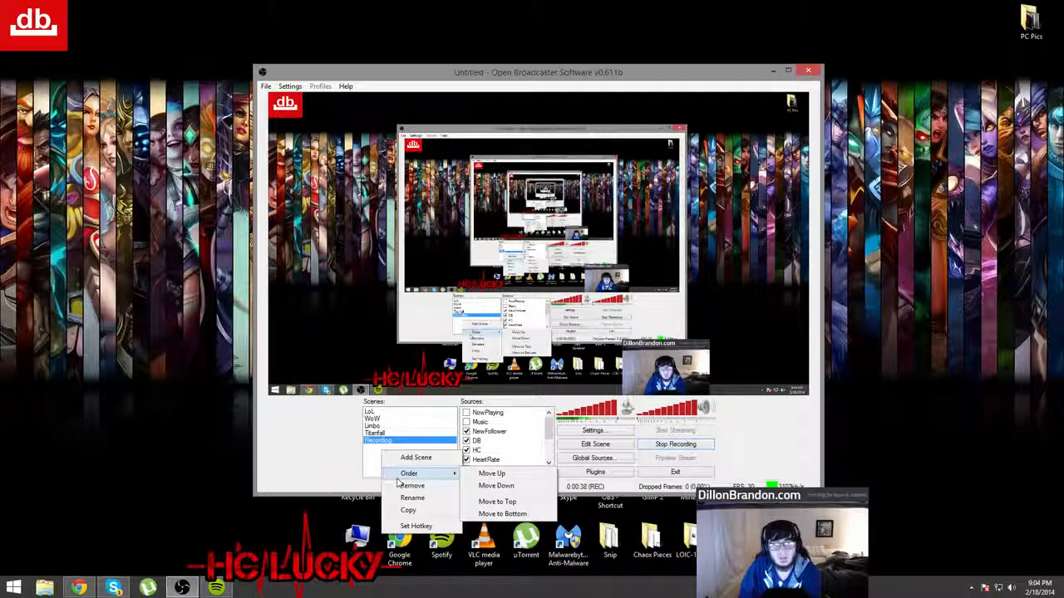
left_click(433, 460)
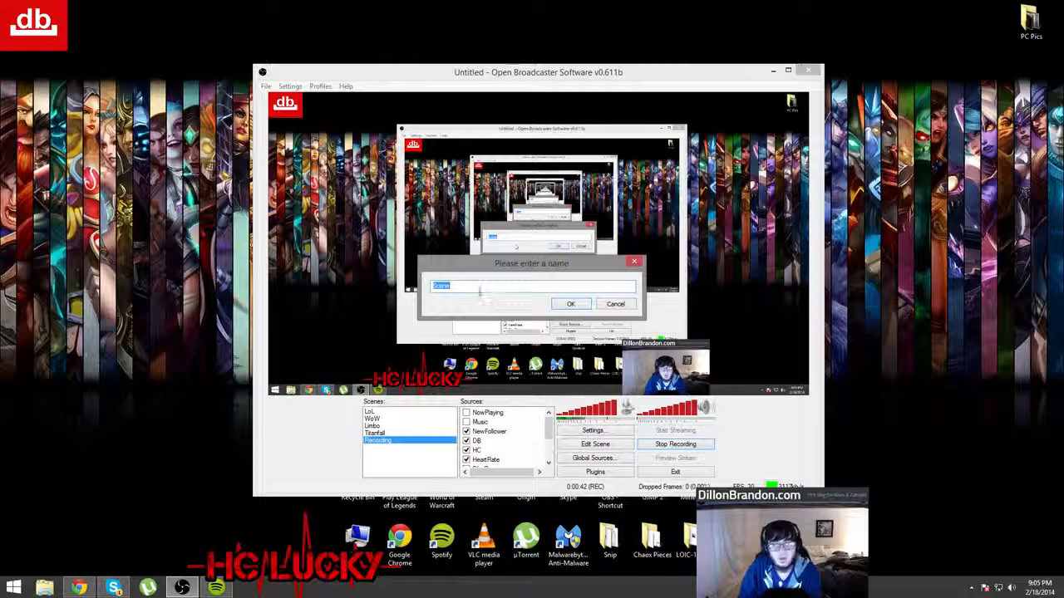
left_click(619, 304)
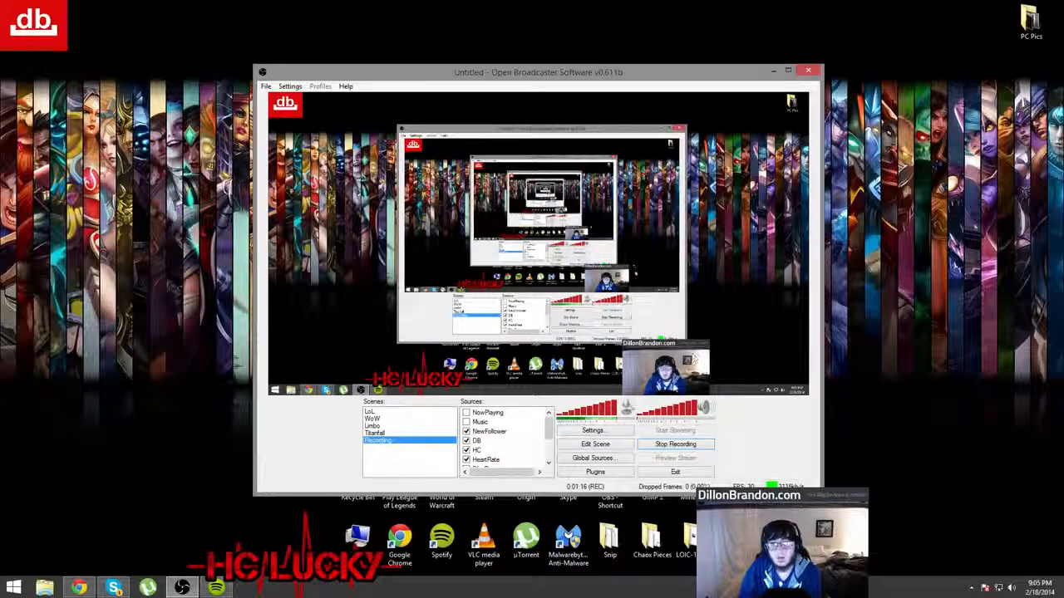
Add an image source named PikaRun2 to the Recording scene.
right_click(504, 436)
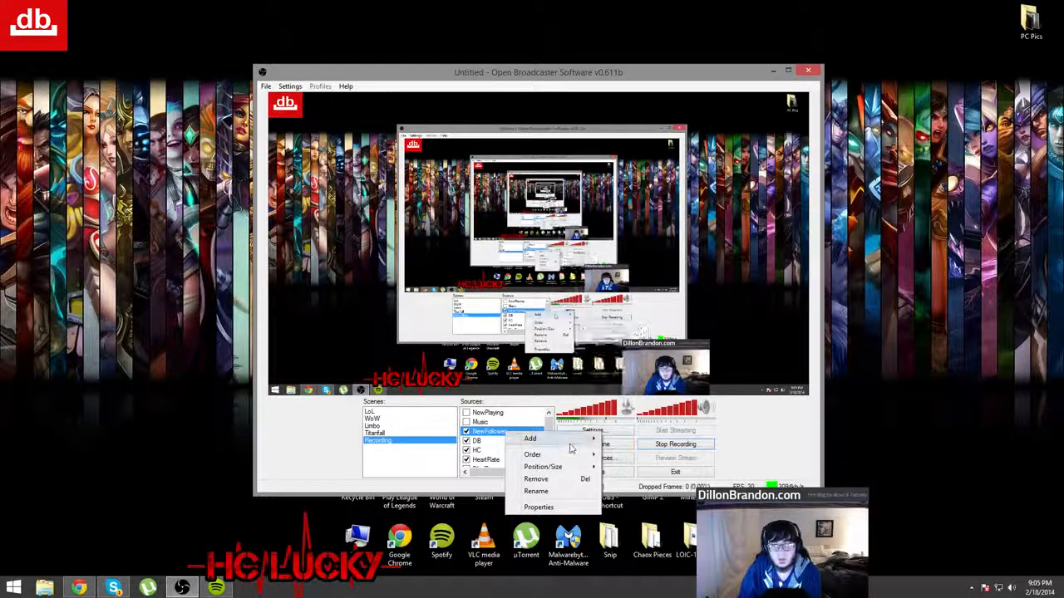
mouse_move(572, 446)
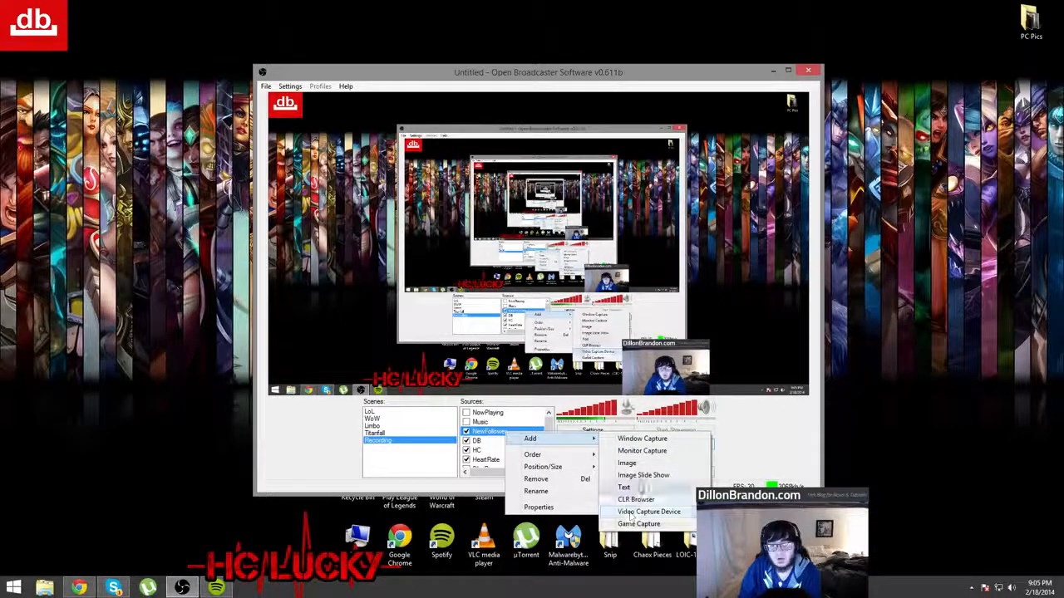
left_click(629, 466)
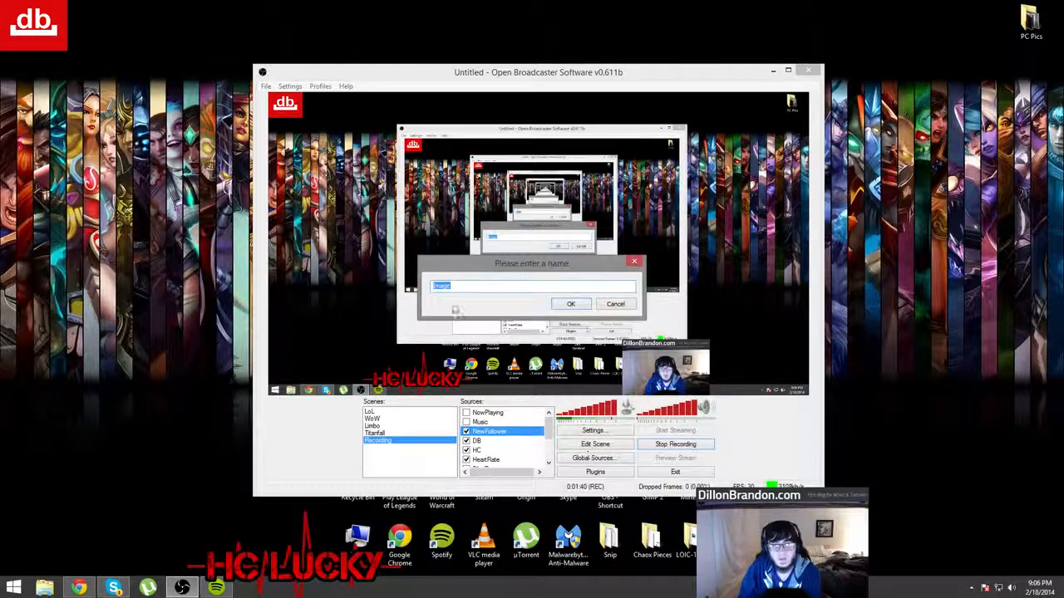
type("P")
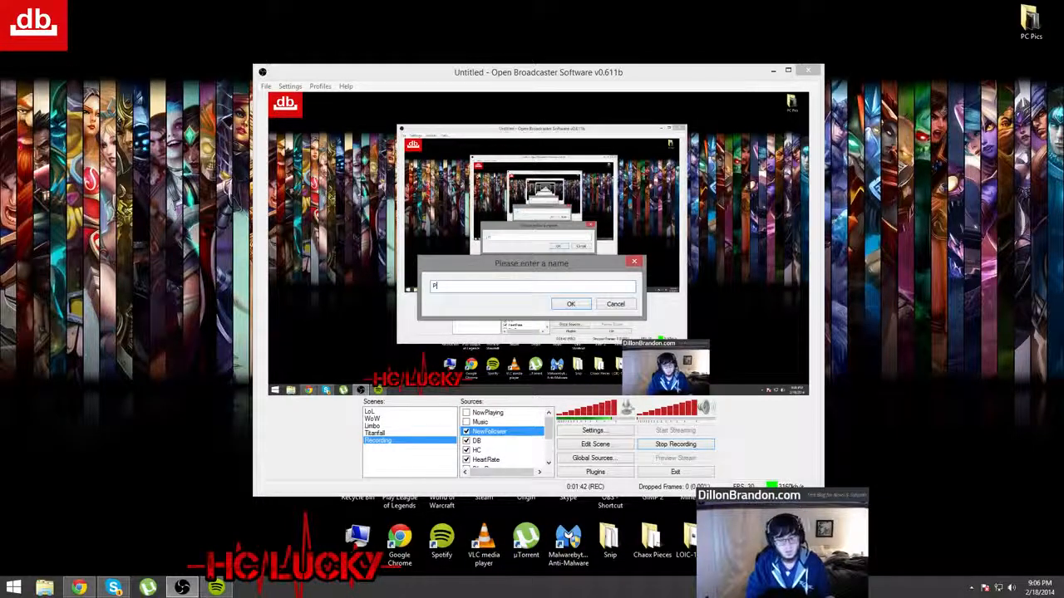
type("ikaRu")
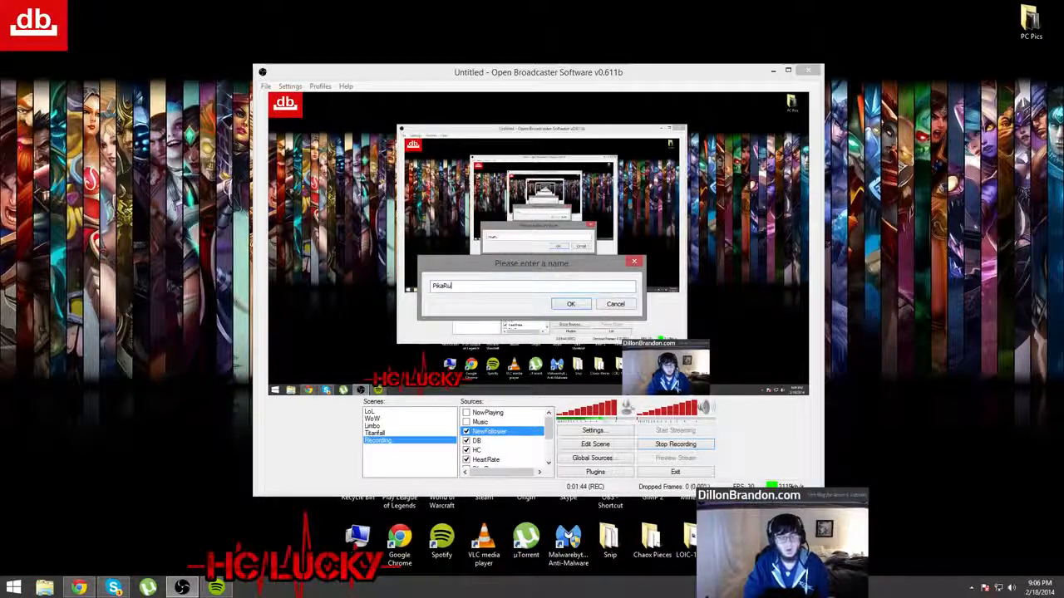
type("n")
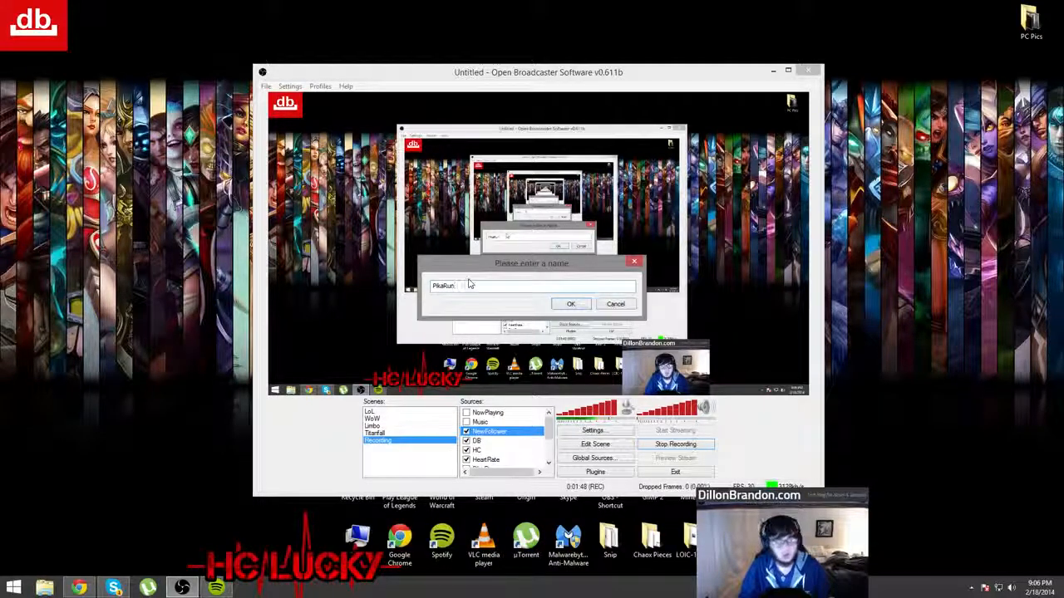
type("2")
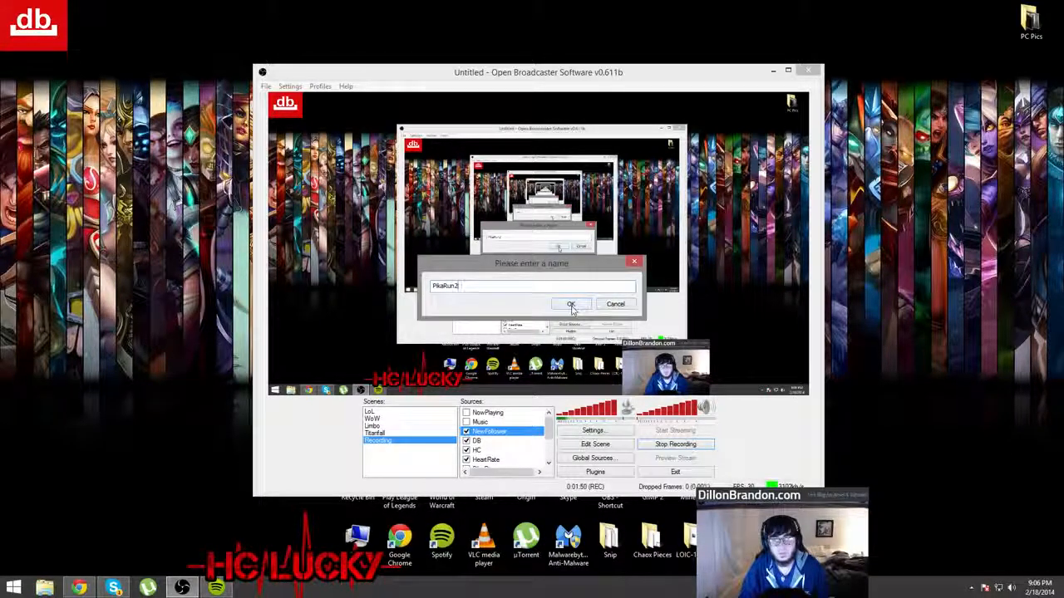
left_click(571, 305)
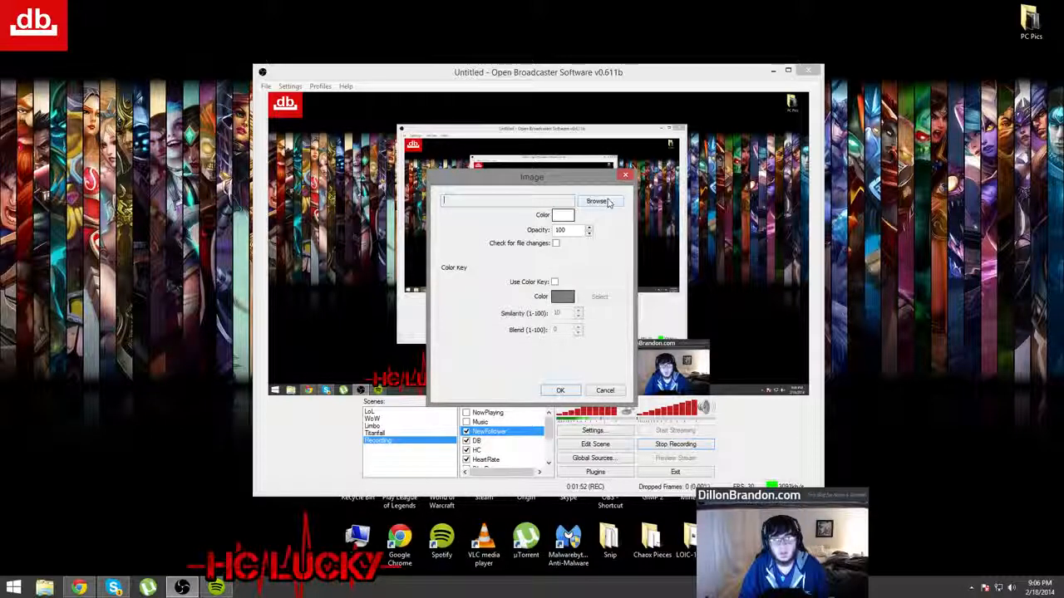
Load the running Pikachu image tumblr_mitnv9F37V1s5iz0ho1_500 from the Pictures folder on the P: drive into the new image source and accept it.
left_click(606, 202)
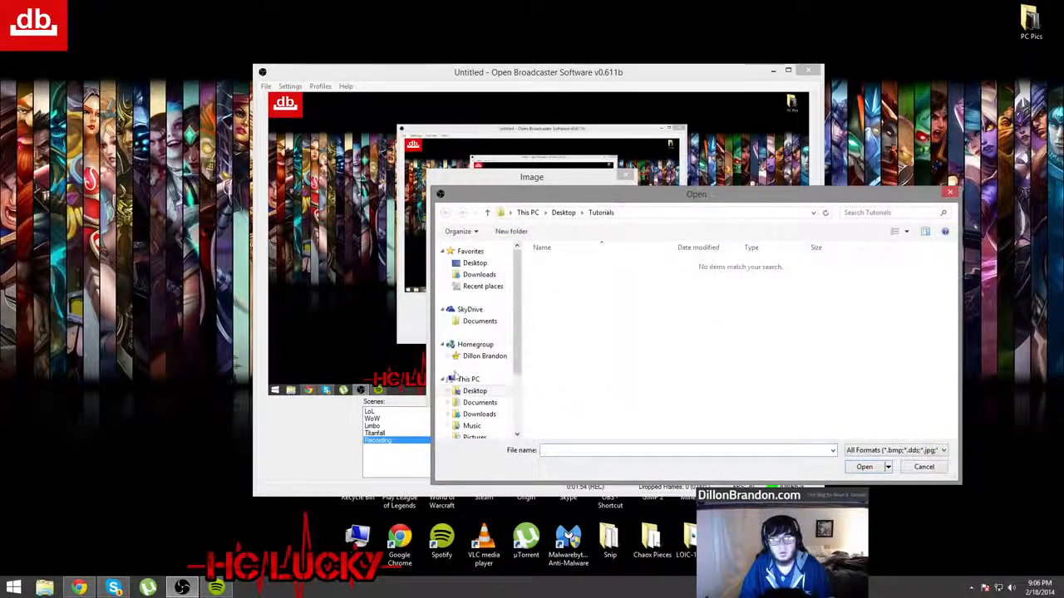
scroll(499, 366, "down", 2)
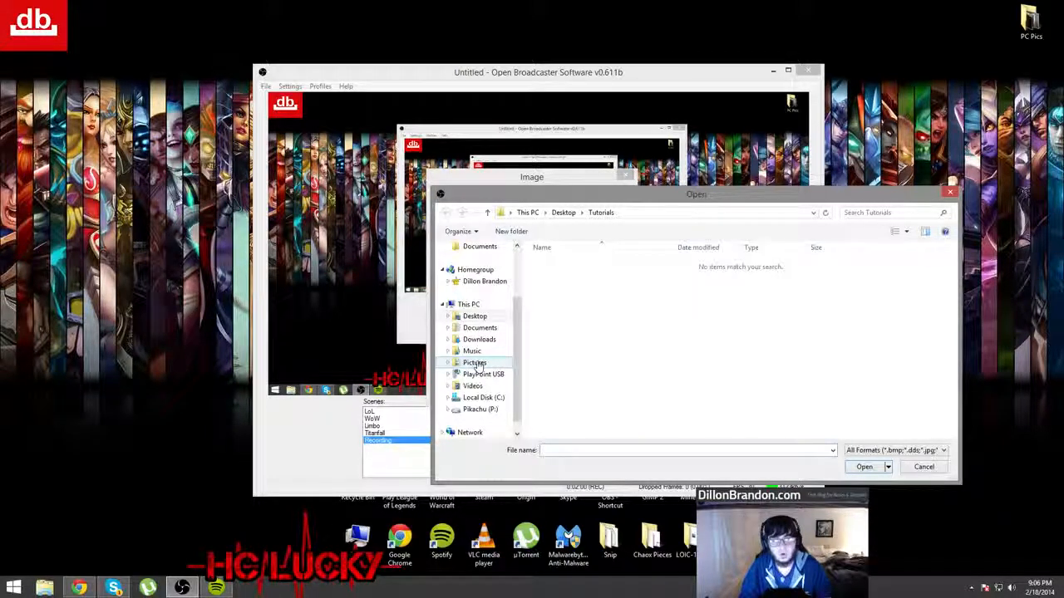
left_click(481, 411)
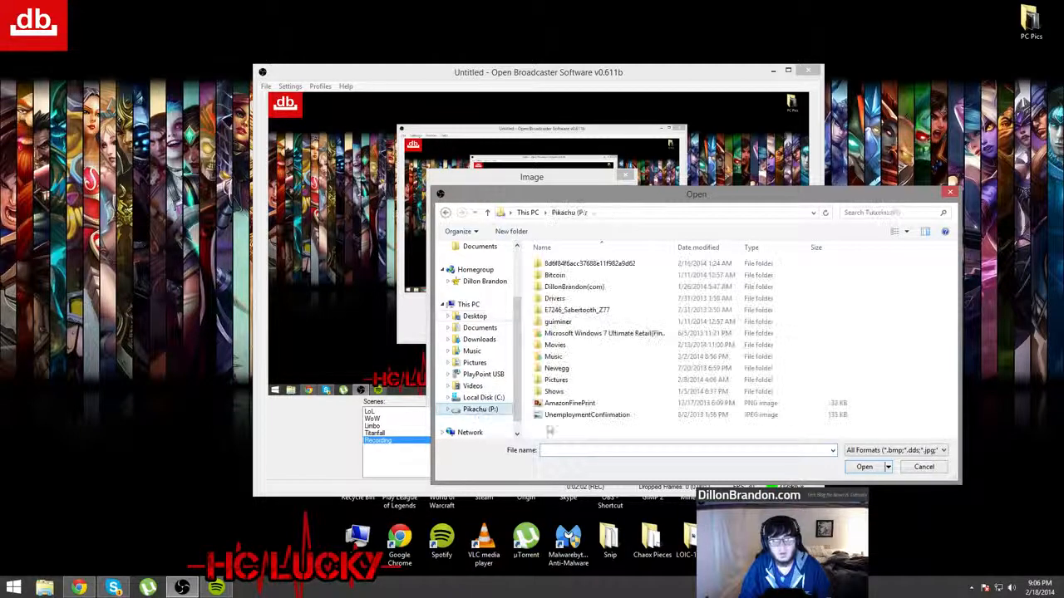
double_click(556, 380)
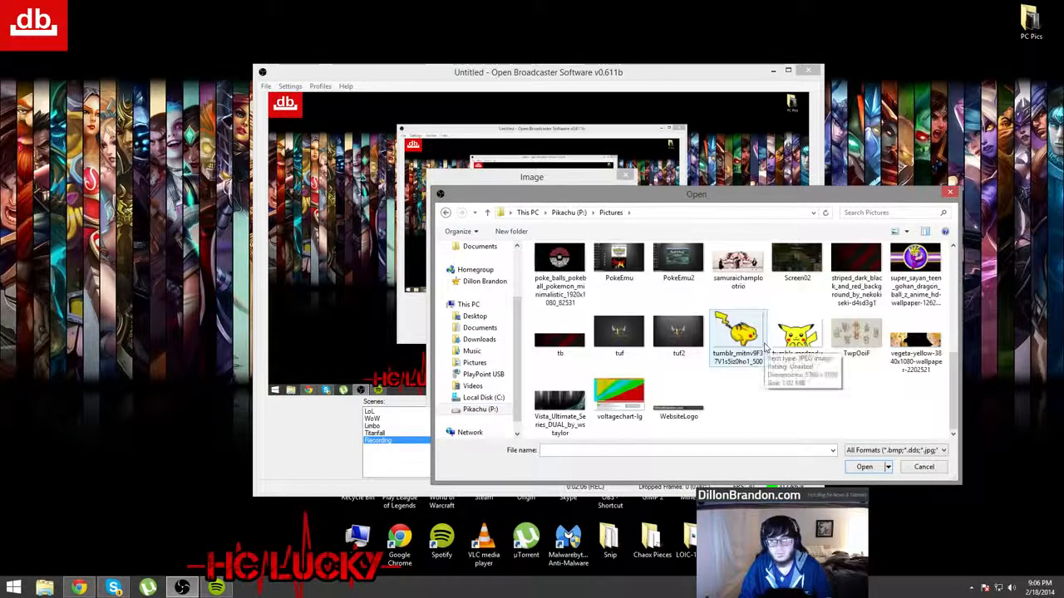
left_click(760, 345)
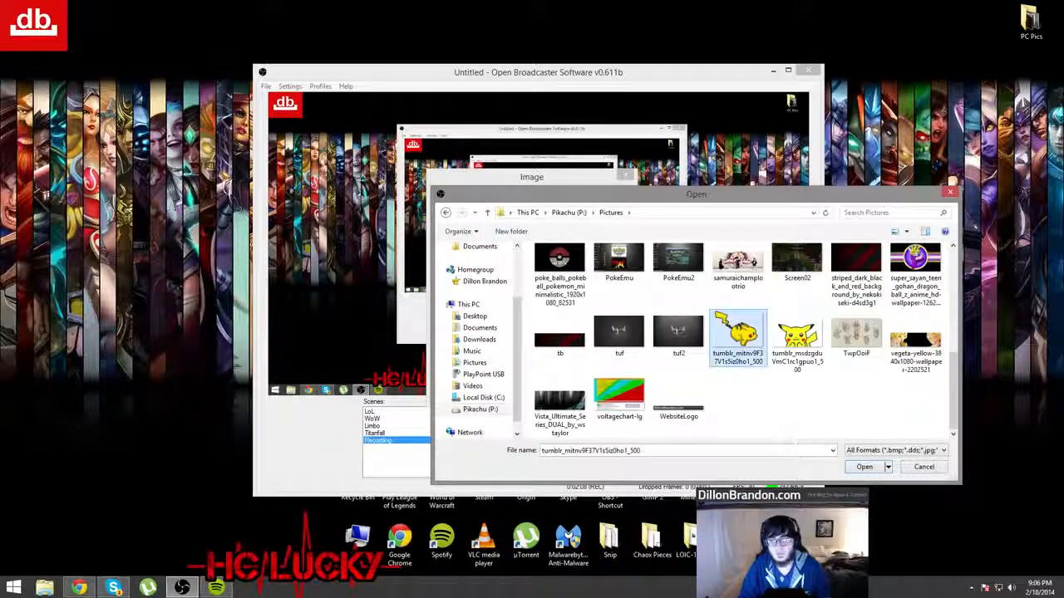
left_click(864, 467)
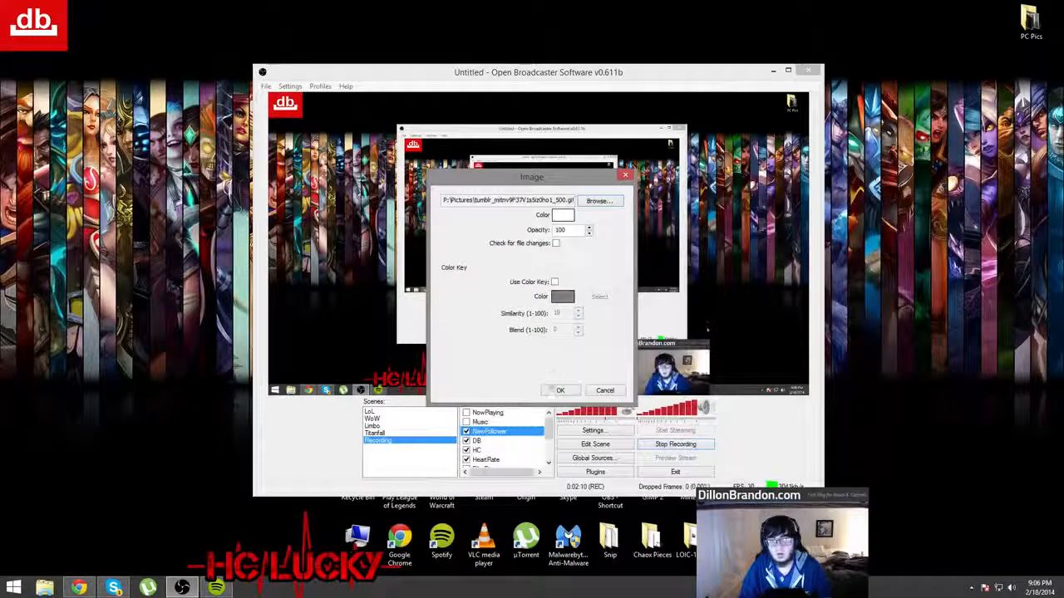
left_click(557, 391)
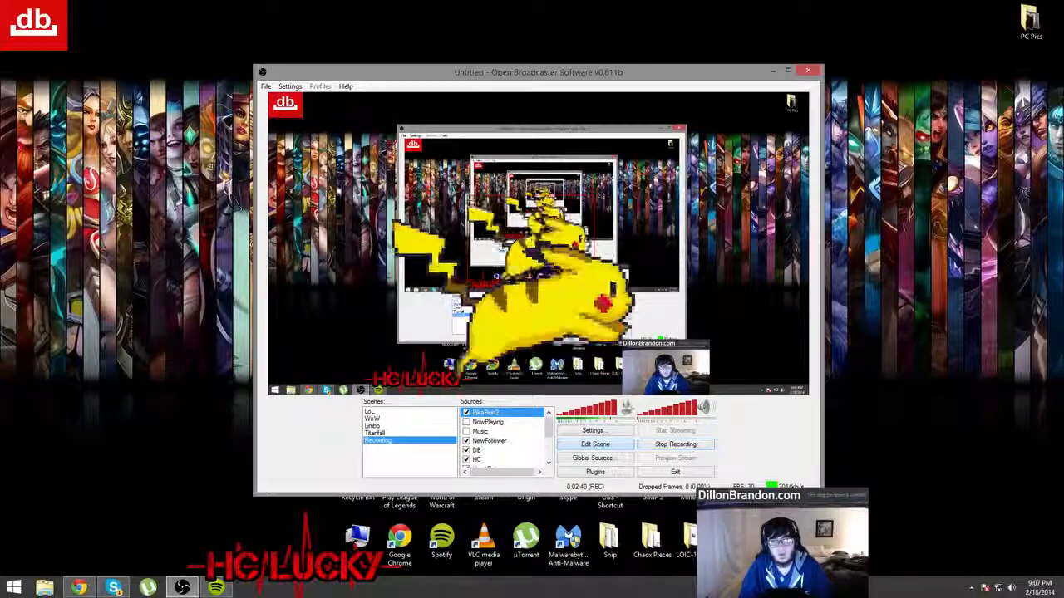
left_click(281, 111)
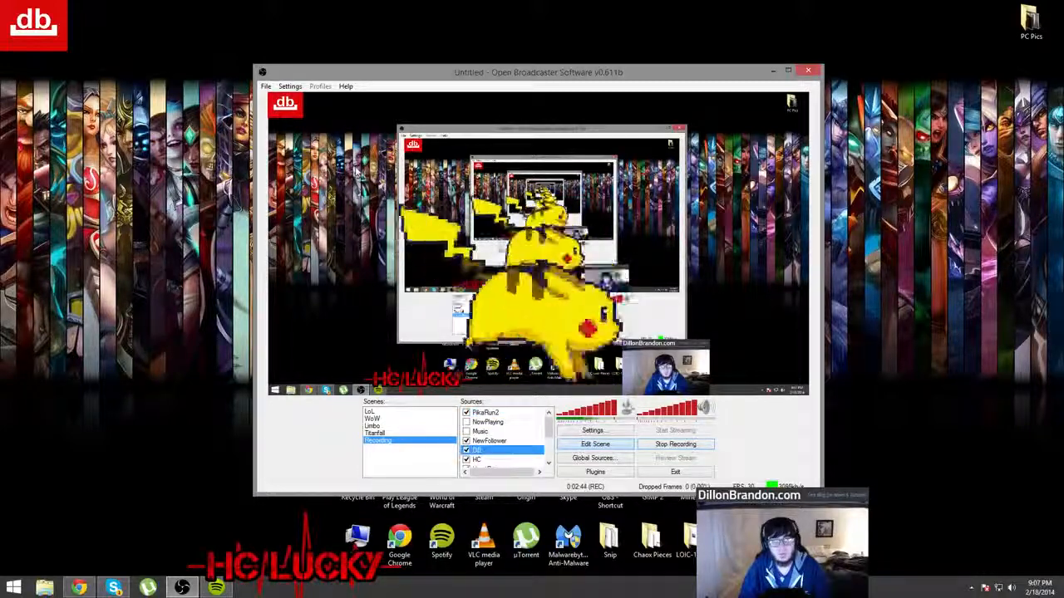
left_click(763, 329)
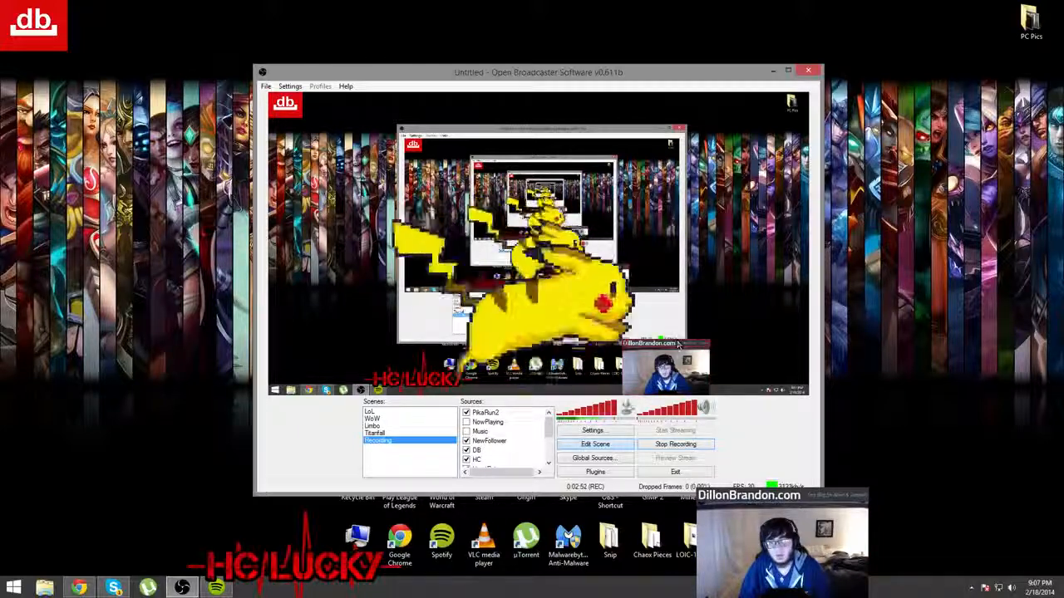
left_click(478, 460)
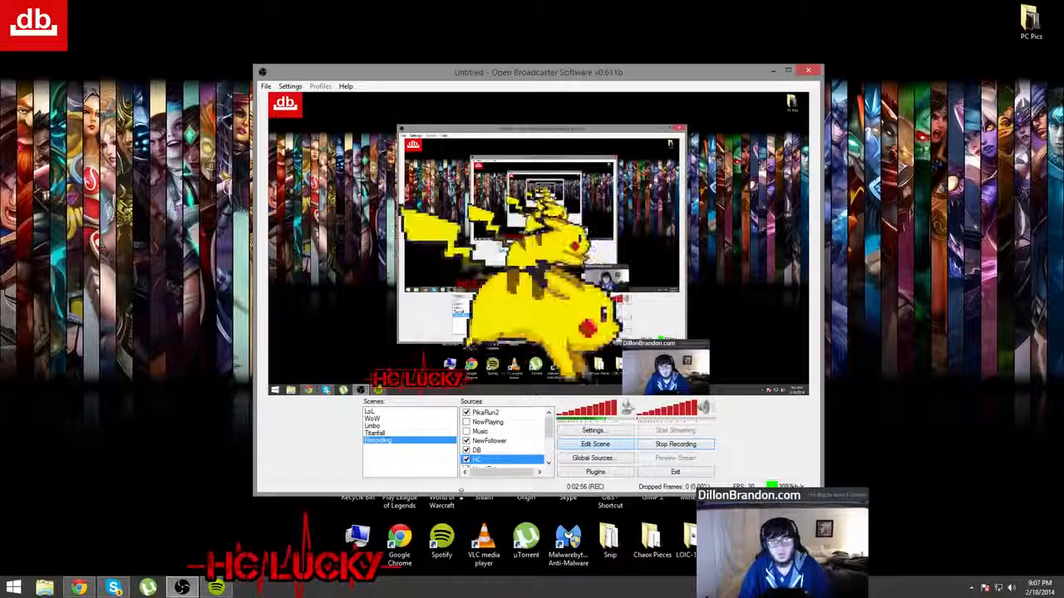
left_click(738, 164)
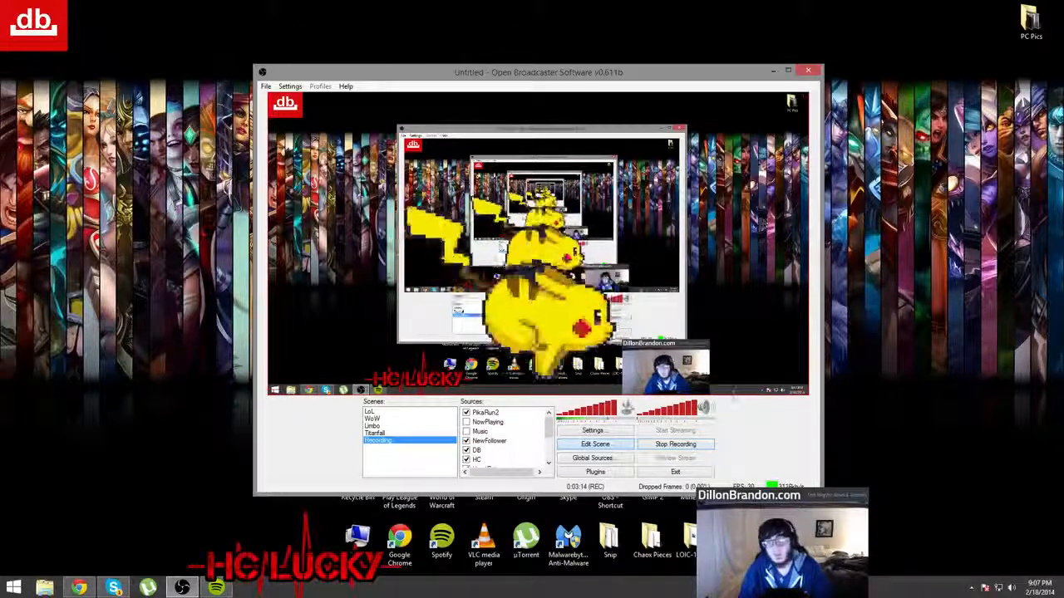
Move the PikaRun2 image into the lower-right corner of the scene preview and shrink it to a small overlay.
left_click(485, 412)
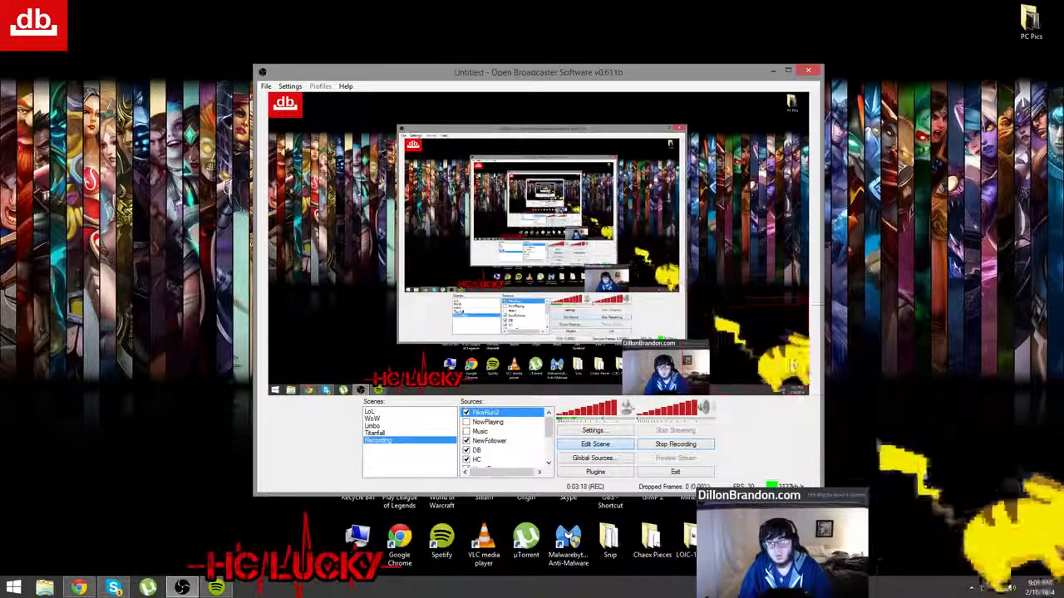
left_click_drag(763, 355, 742, 355)
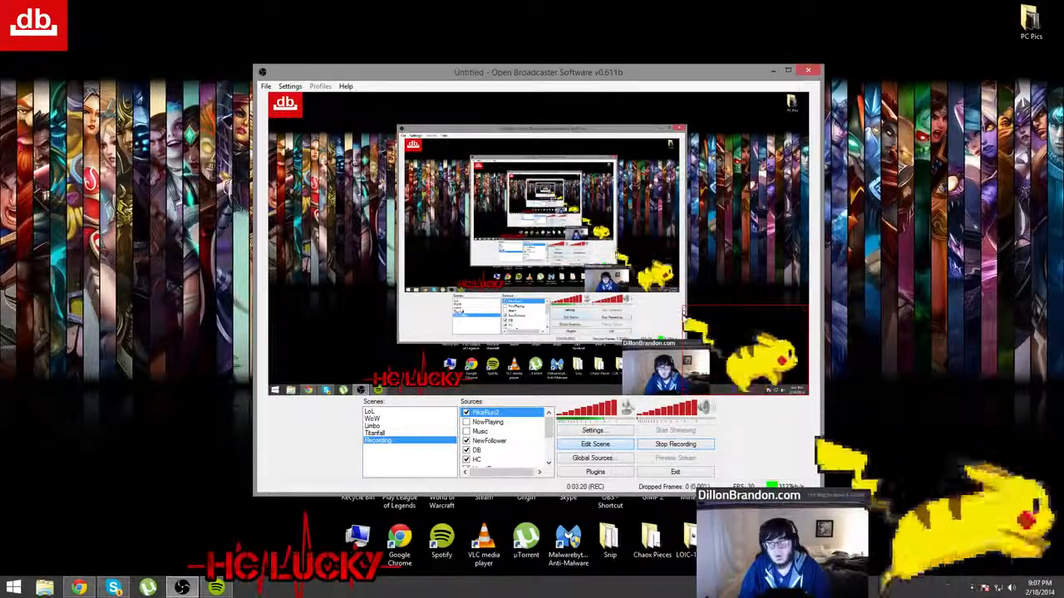
left_click_drag(684, 309, 773, 354)
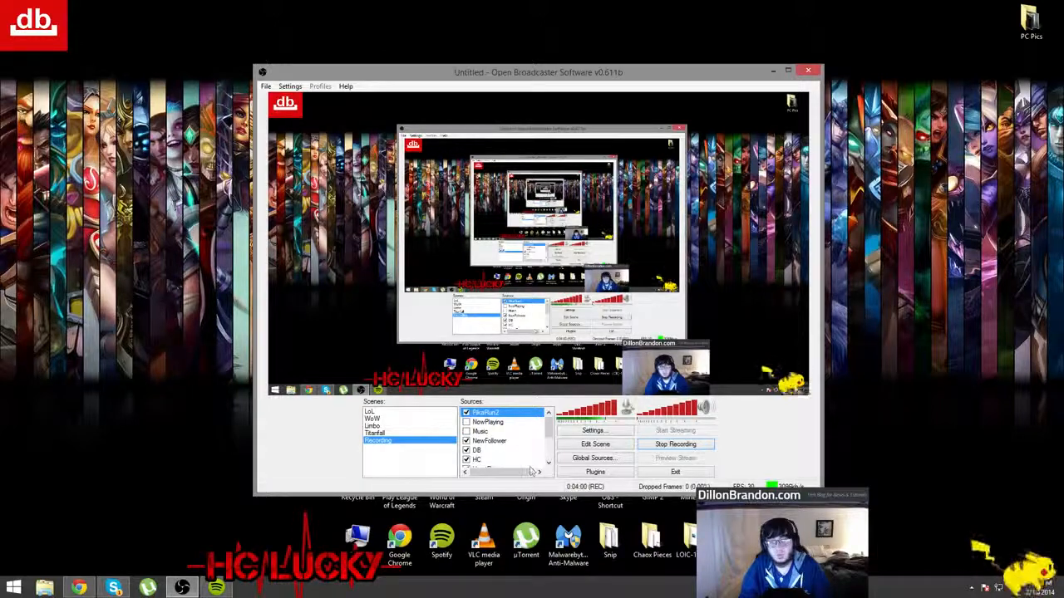
Examine the general settings and the encoding settings, including the maximum video bitrate and the audio bitrate and codec options.
left_click(592, 432)
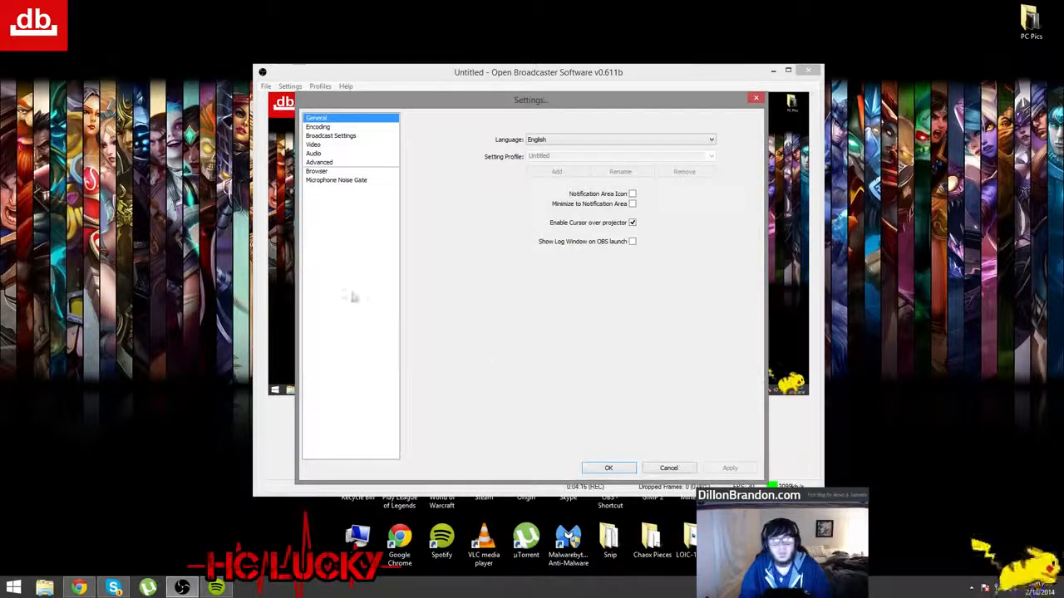
left_click_drag(459, 105, 441, 101)
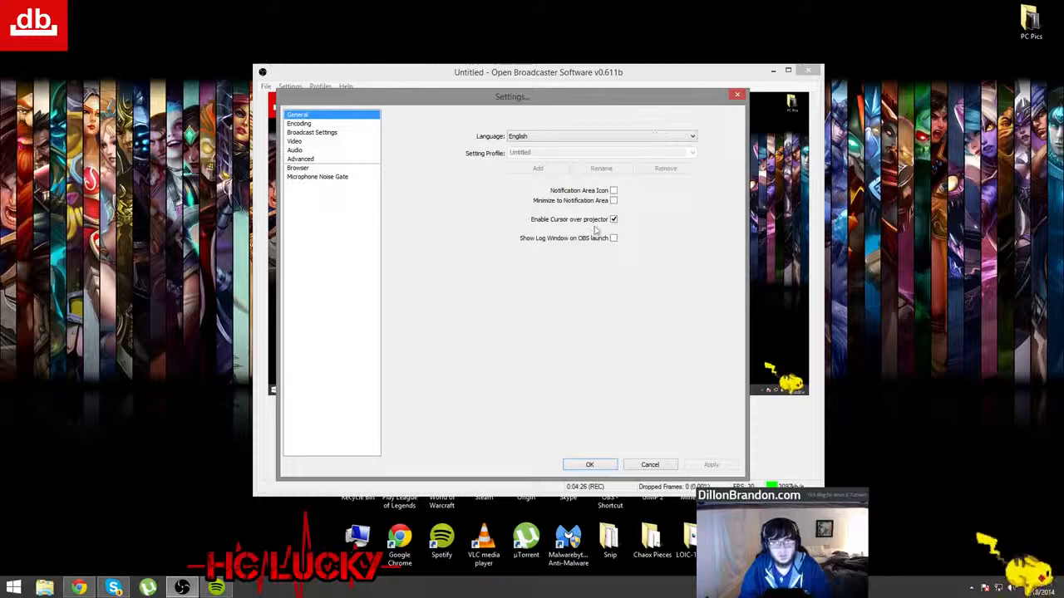
left_click(299, 124)
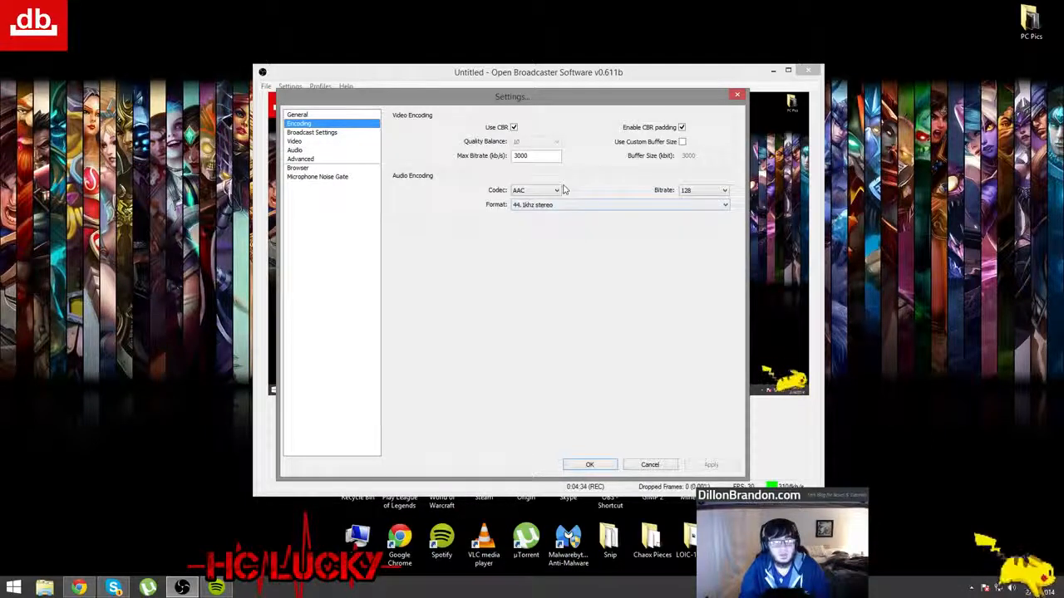
double_click(539, 156)
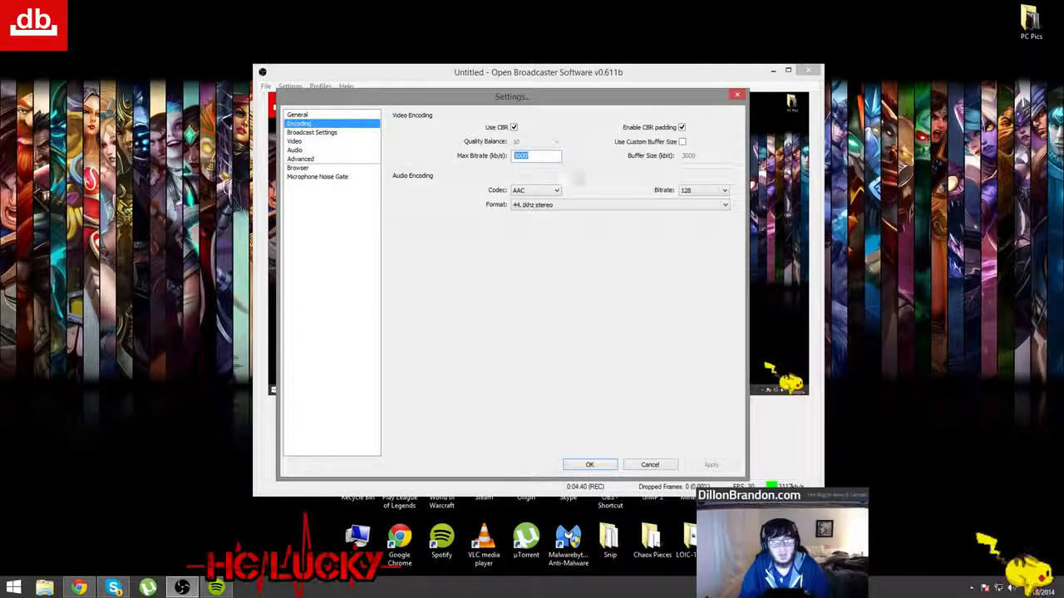
left_click(534, 156)
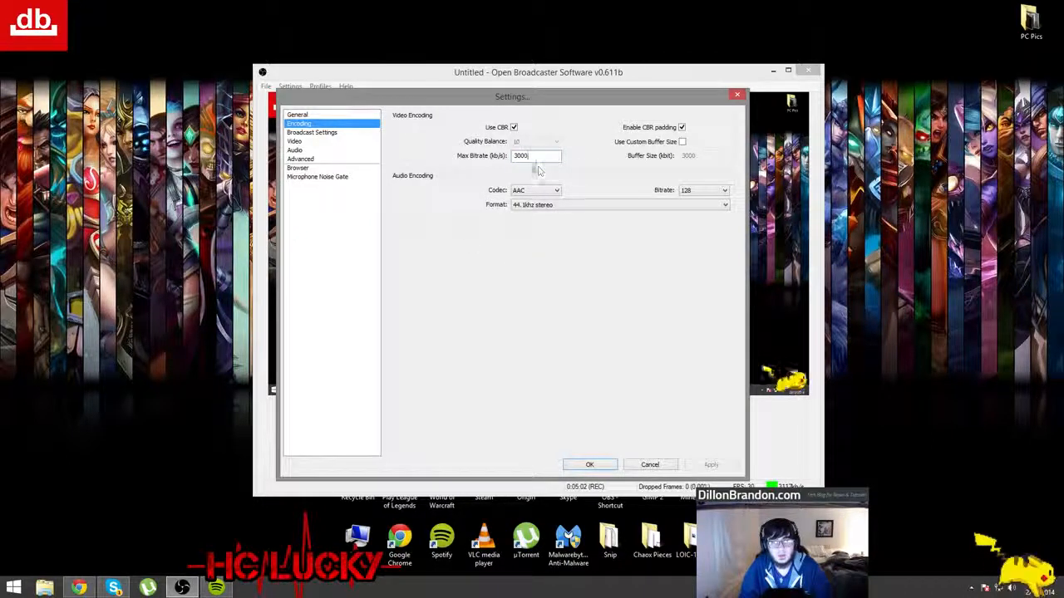
left_click_drag(558, 155, 486, 161)
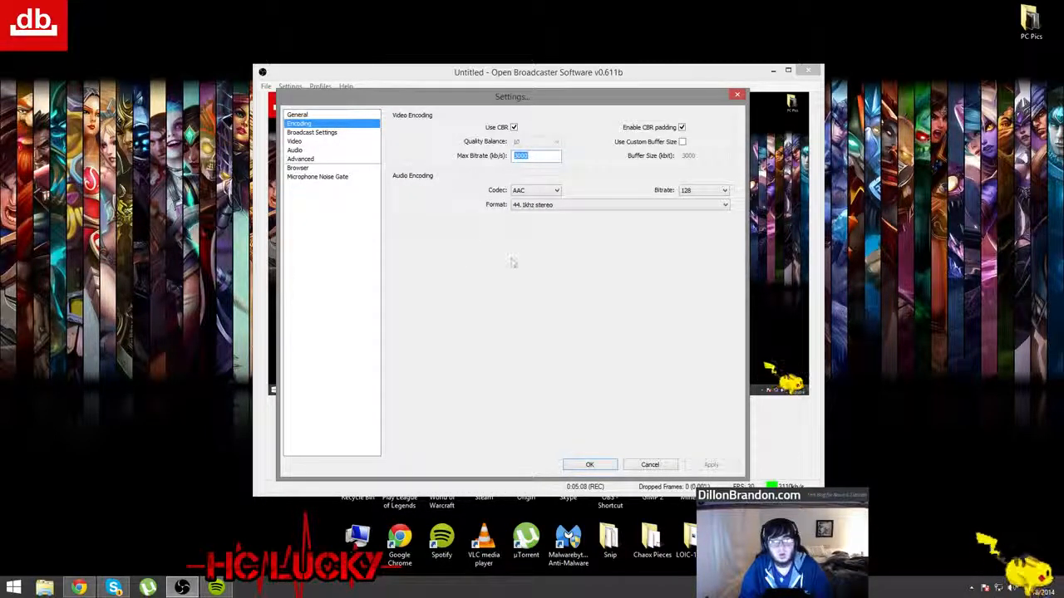
left_click(725, 192)
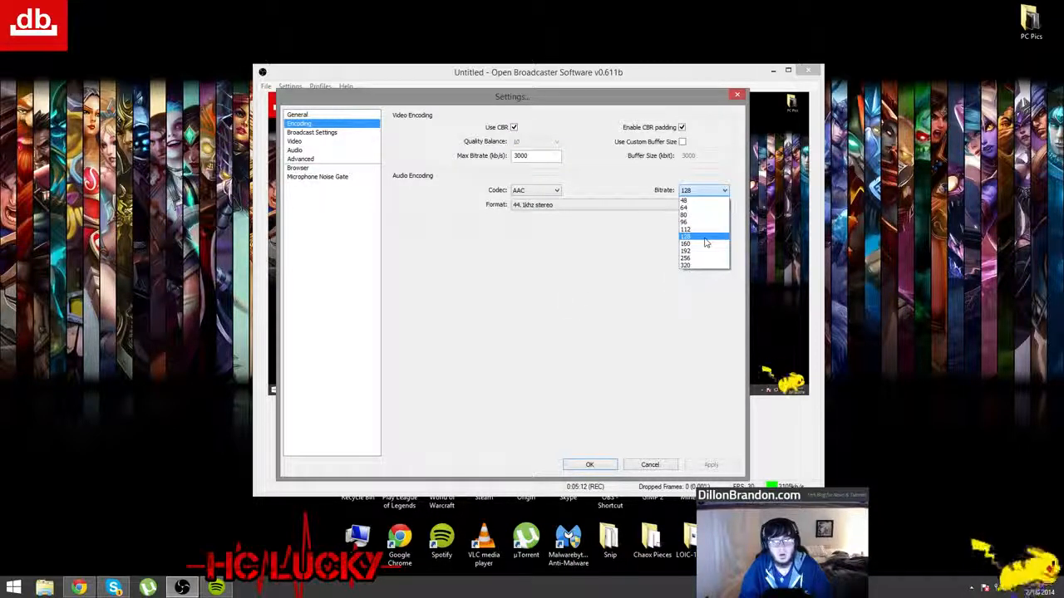
left_click(563, 247)
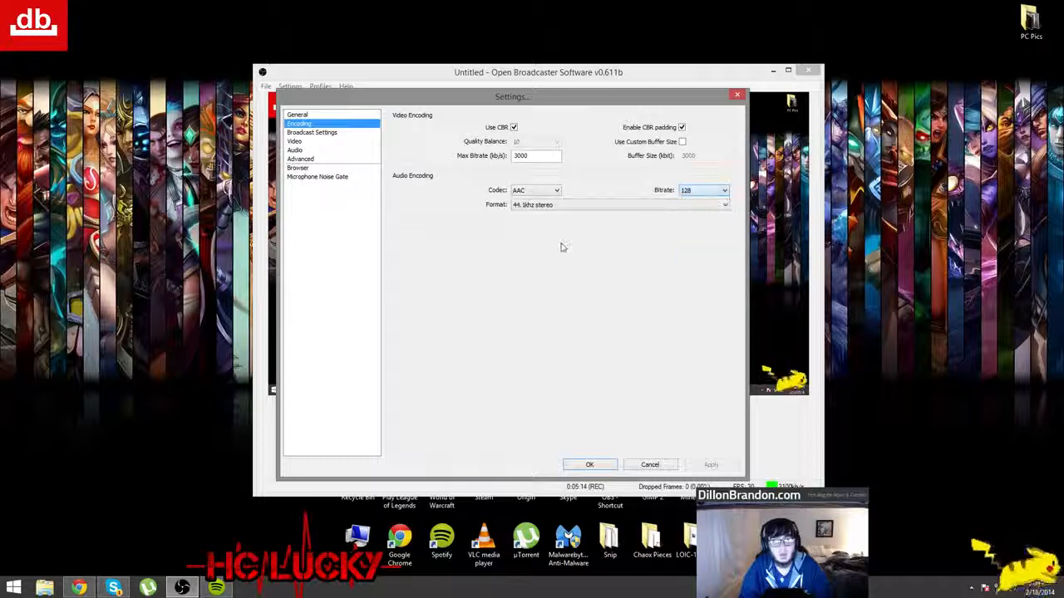
left_click(539, 191)
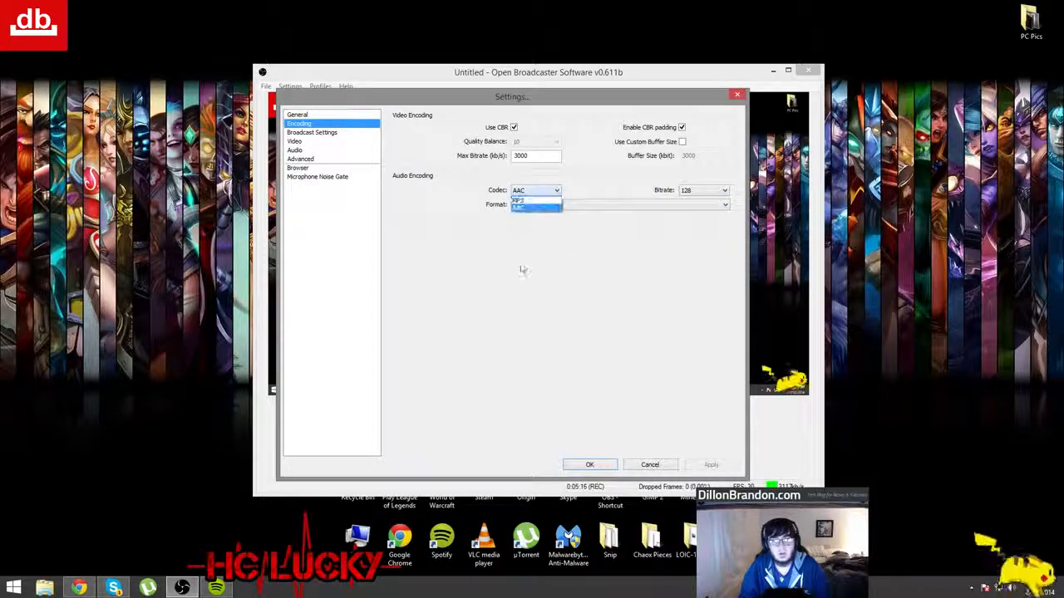
left_click(521, 267)
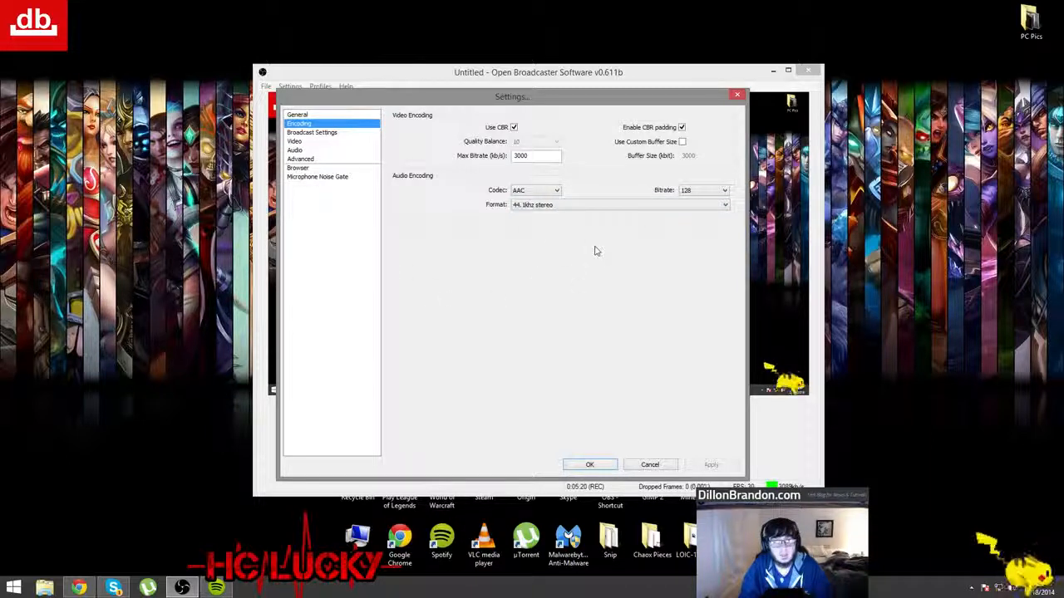
Examine the audio format choices in the encoding settings and the output mode choices in the broadcast settings.
left_click(597, 206)
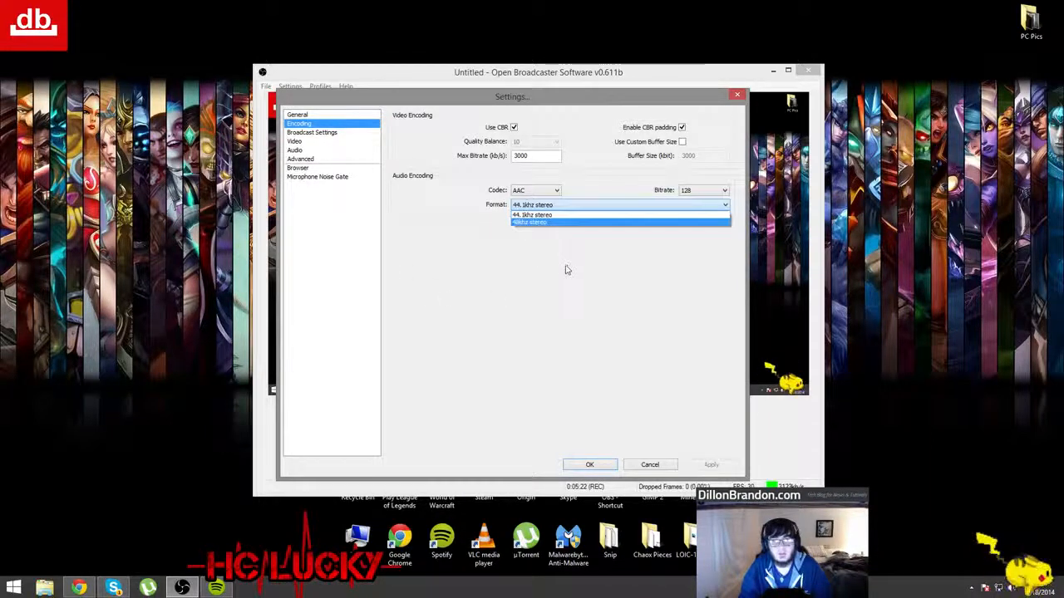
left_click(418, 242)
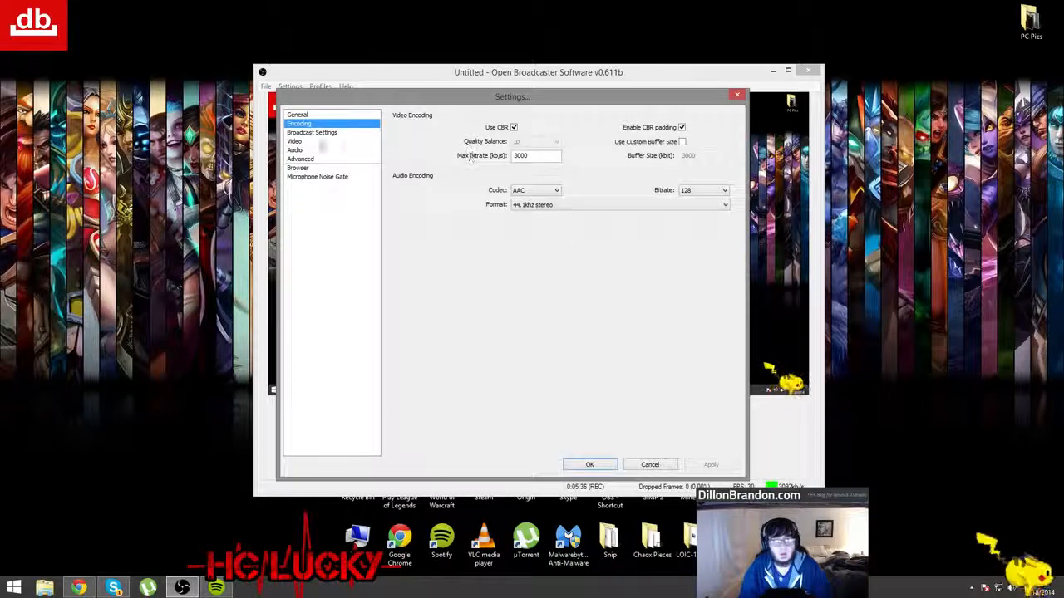
left_click(306, 133)
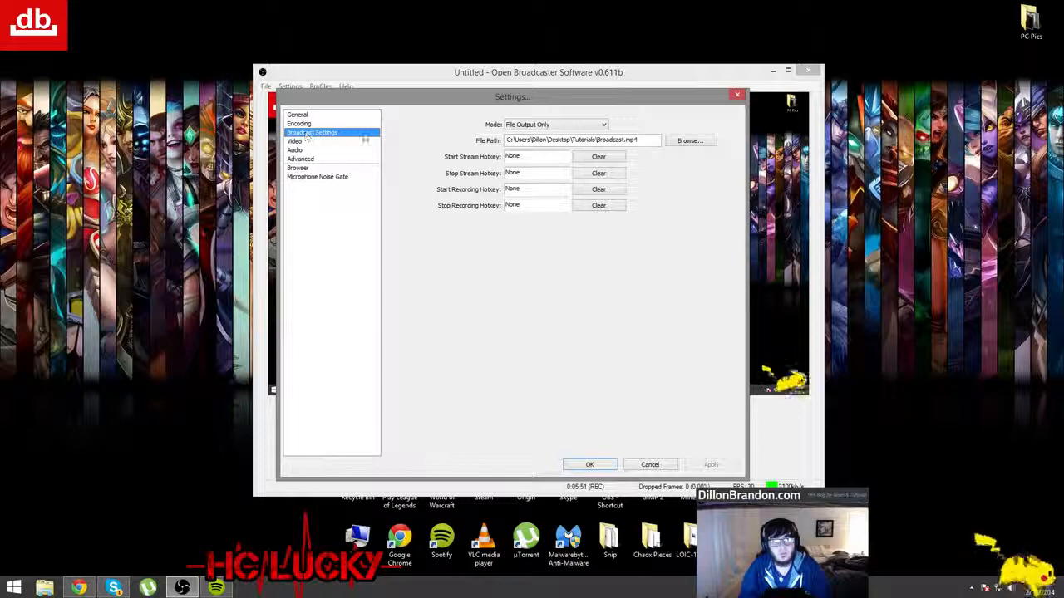
left_click(550, 124)
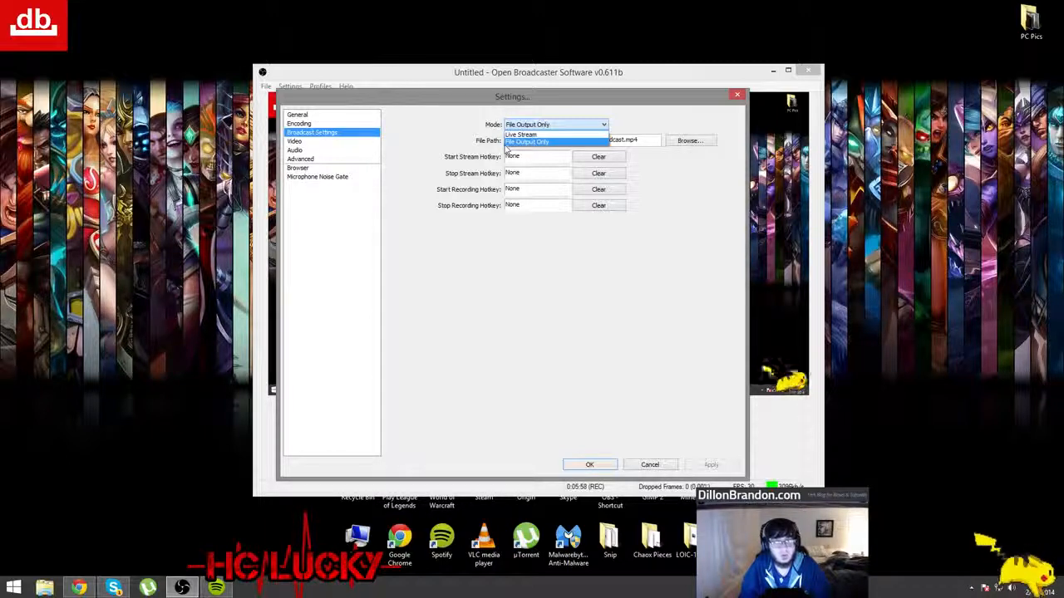
left_click(463, 131)
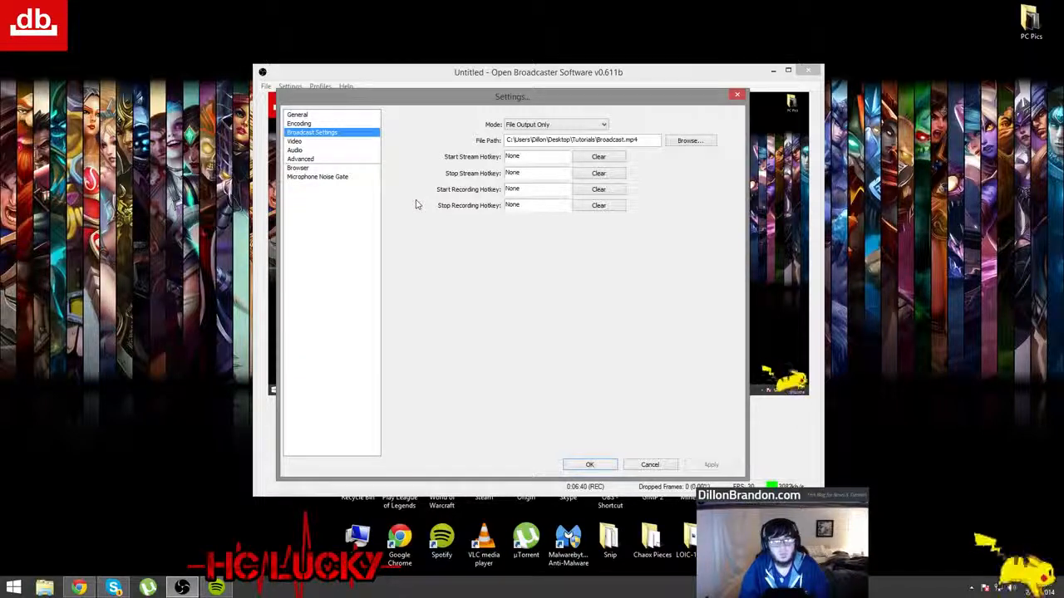
Examine the video adapter and base resolution settings, moving the dialog off the scene preview, and close the settings without saving.
left_click(292, 142)
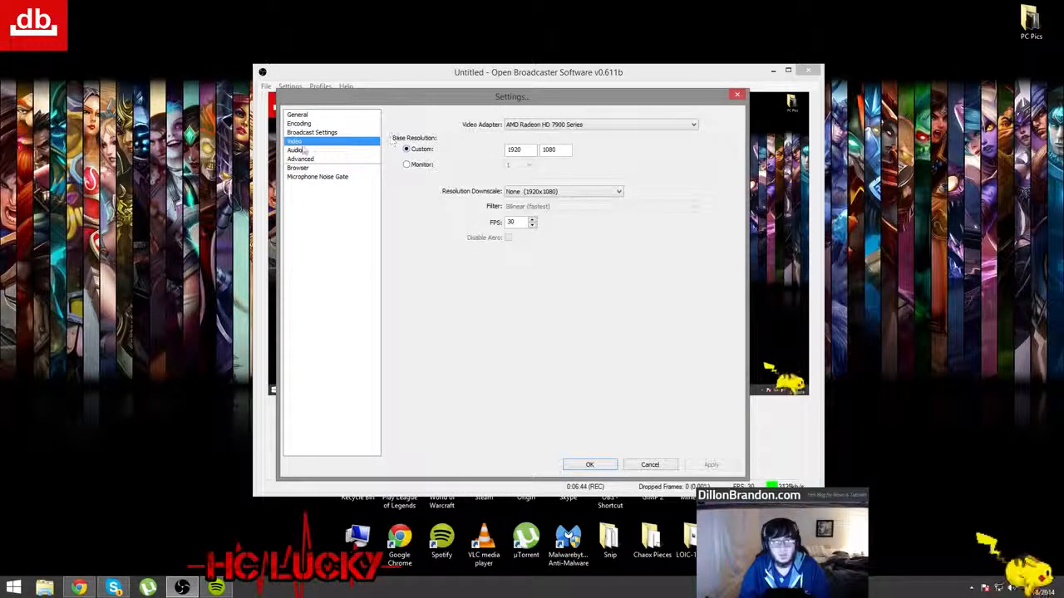
left_click(509, 125)
left_click(447, 126)
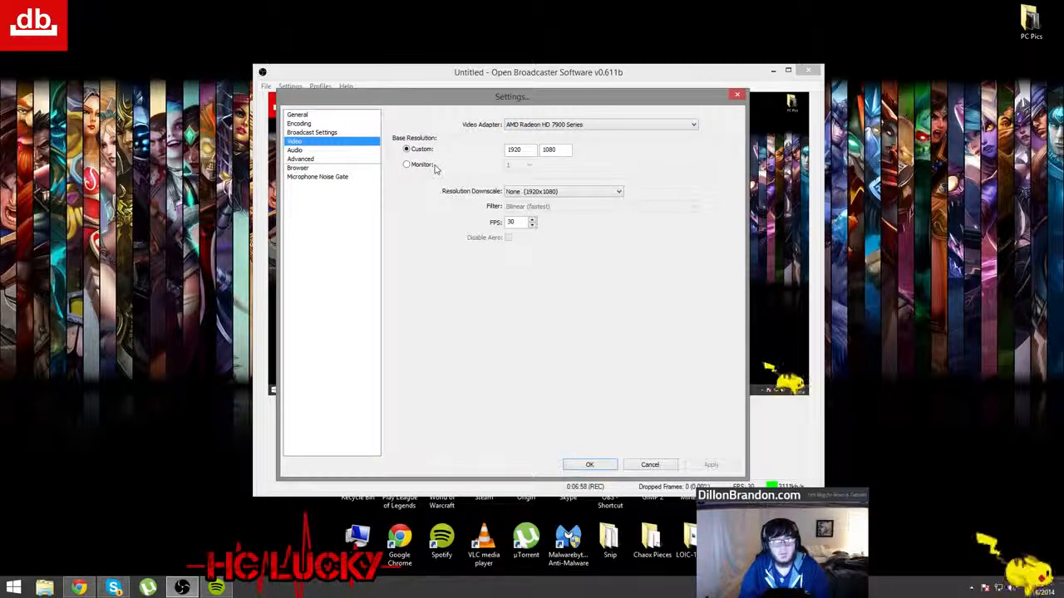
left_click_drag(445, 101, 322, 59)
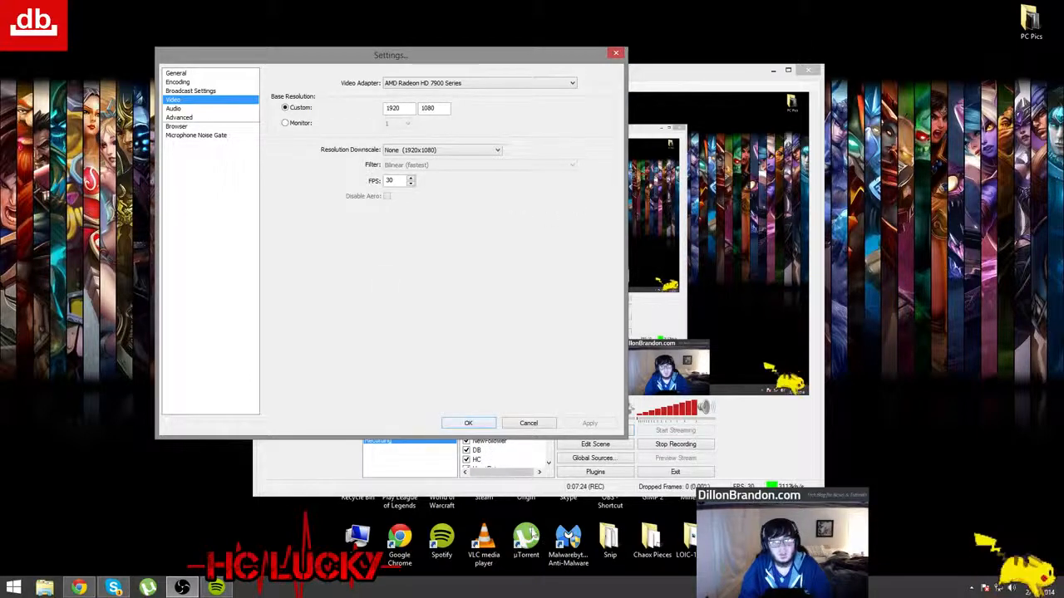
left_click(525, 425)
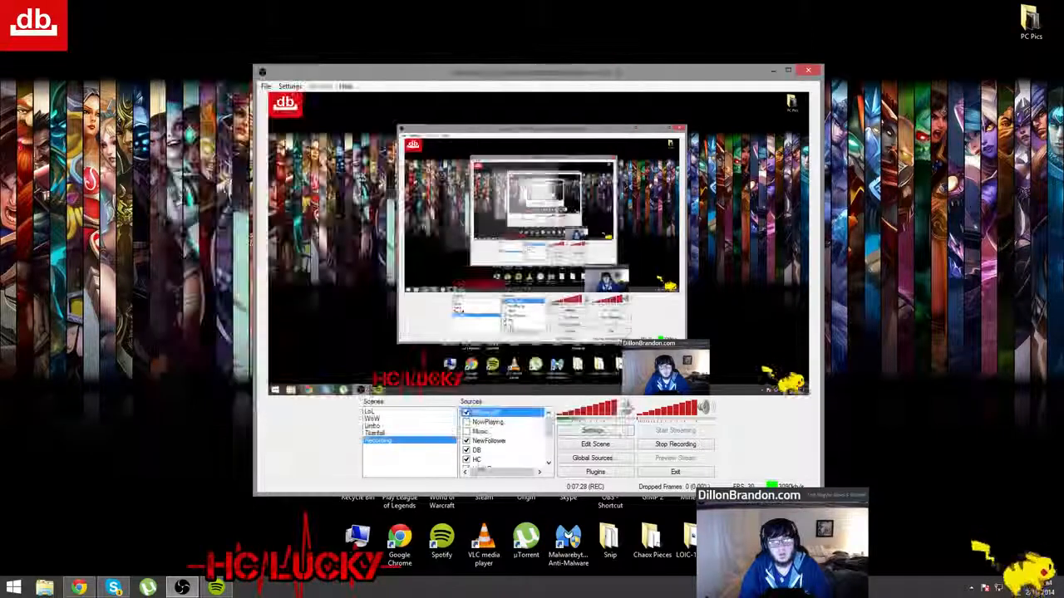
Review the source types that can be added to the Recording scene without adding one.
right_click(504, 442)
mouse_move(541, 453)
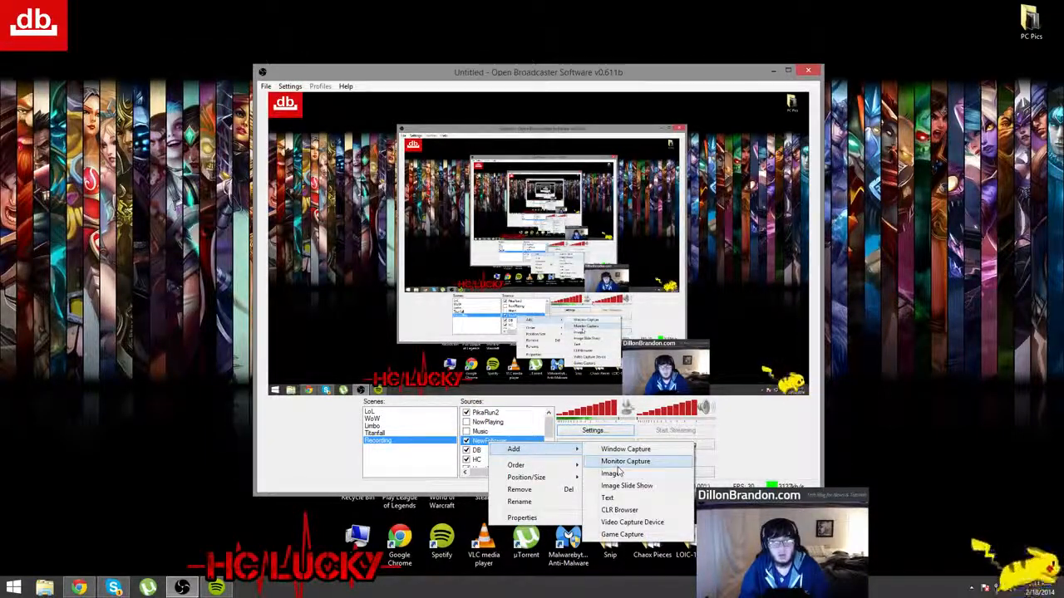
left_click(299, 431)
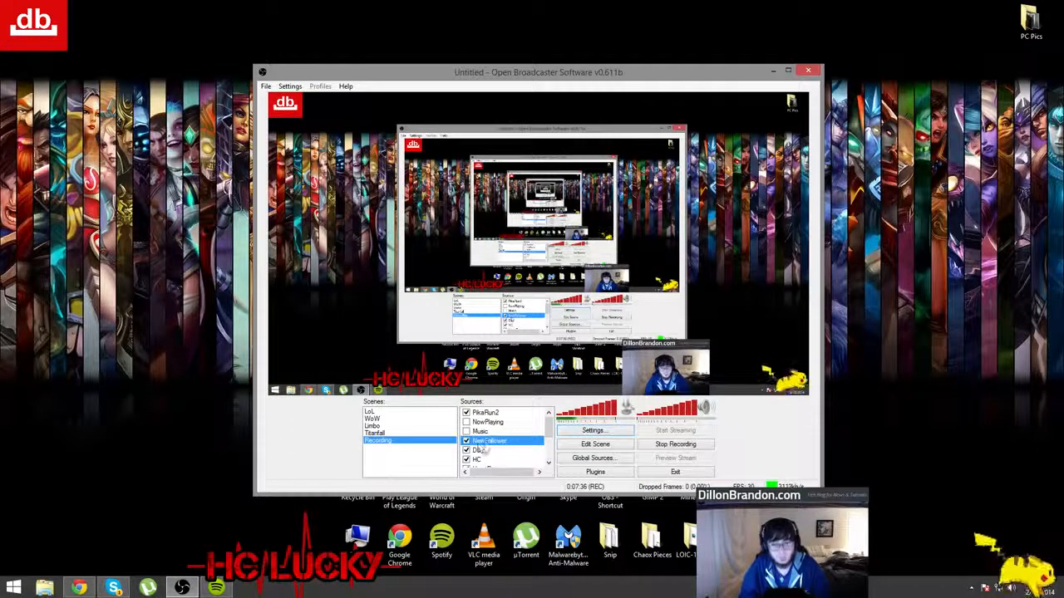
Reopen the settings and examine the video section's resolution downscale choices and FPS value.
left_click(593, 430)
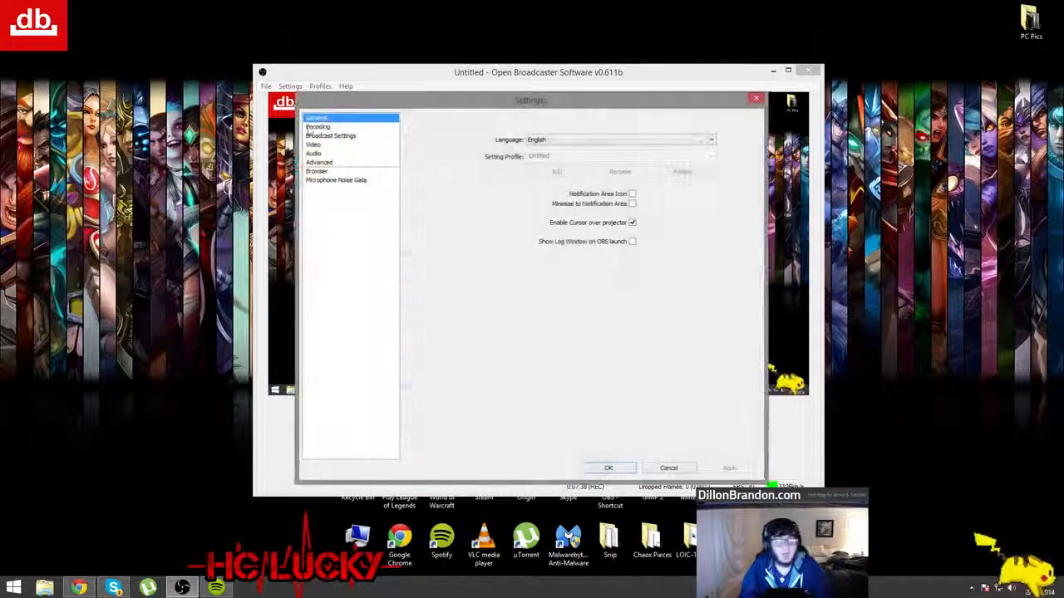
left_click(318, 145)
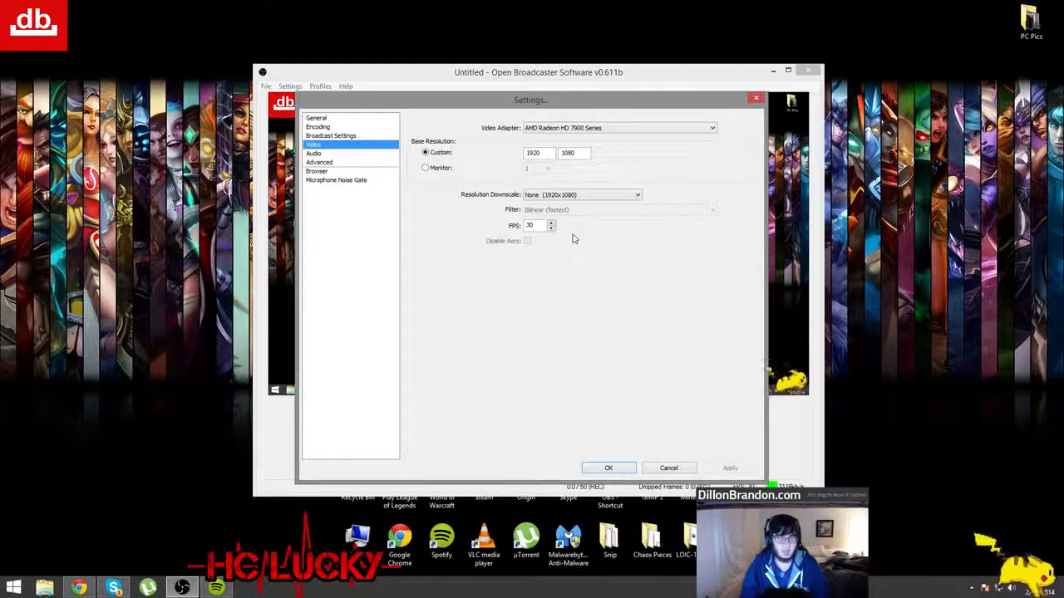
left_click(635, 196)
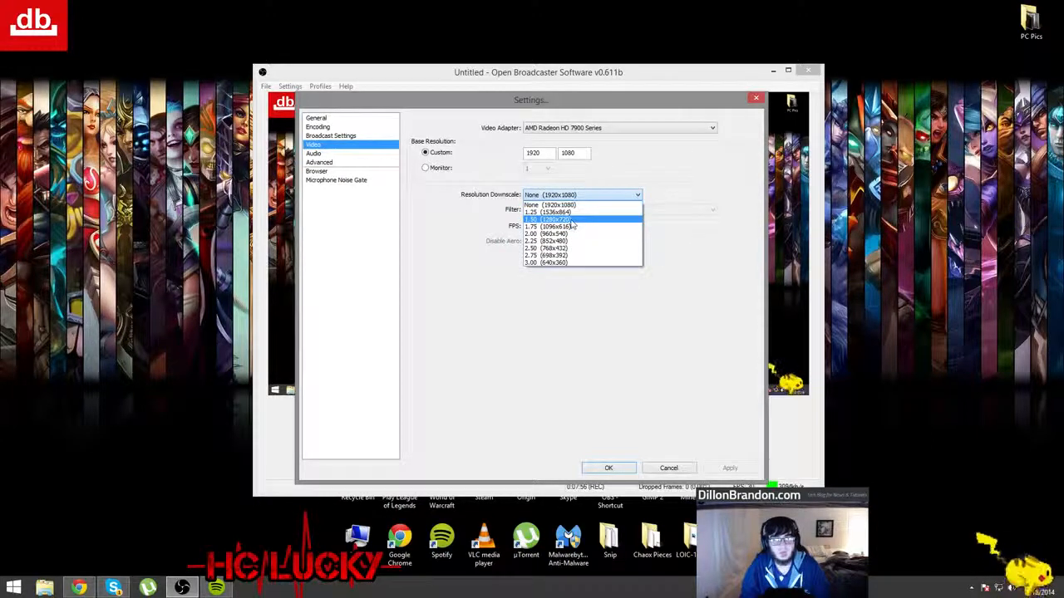
left_click(443, 246)
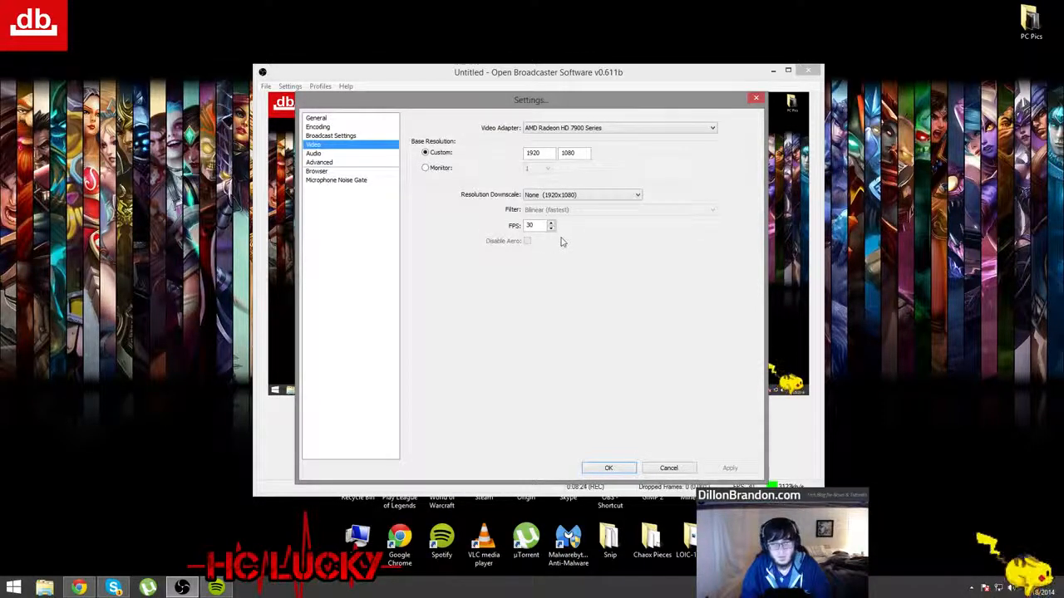
left_click_drag(538, 224, 523, 221)
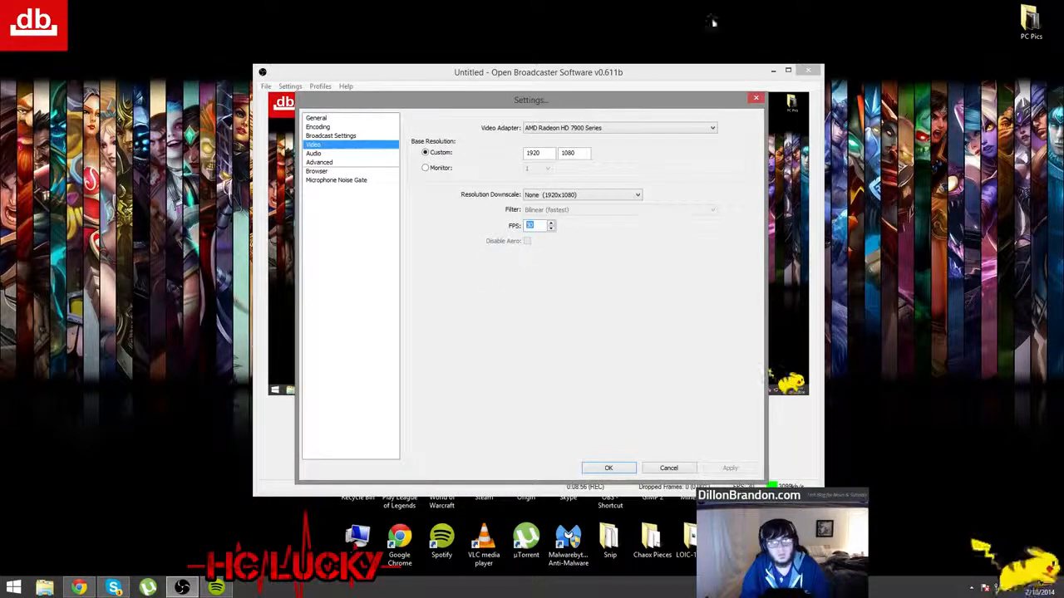
Examine the audio settings, including the available desktop audio devices, microphone devices and mute hotkeys.
left_click(316, 154)
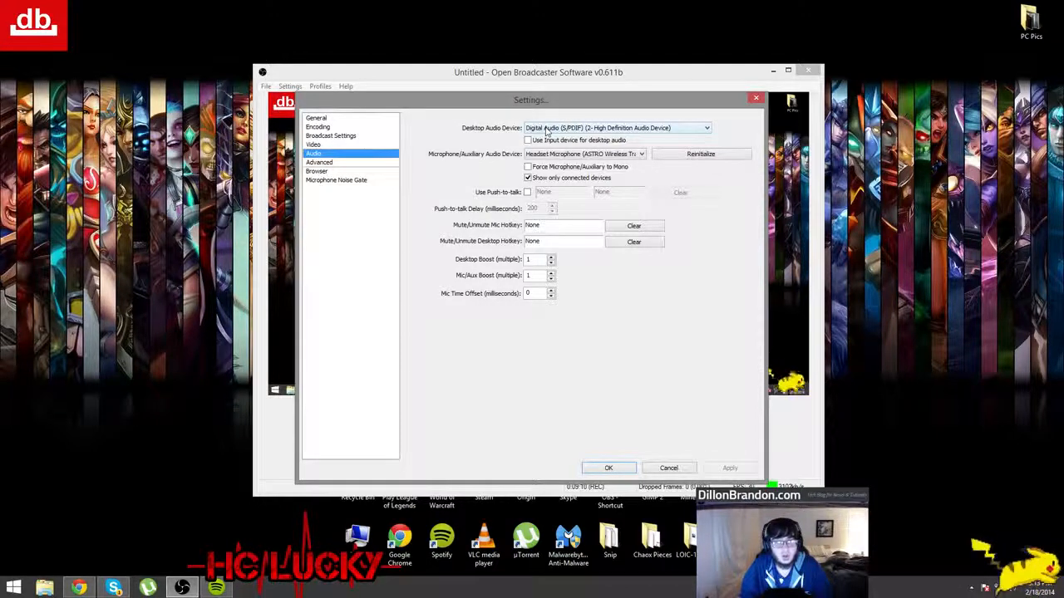
left_click(592, 130)
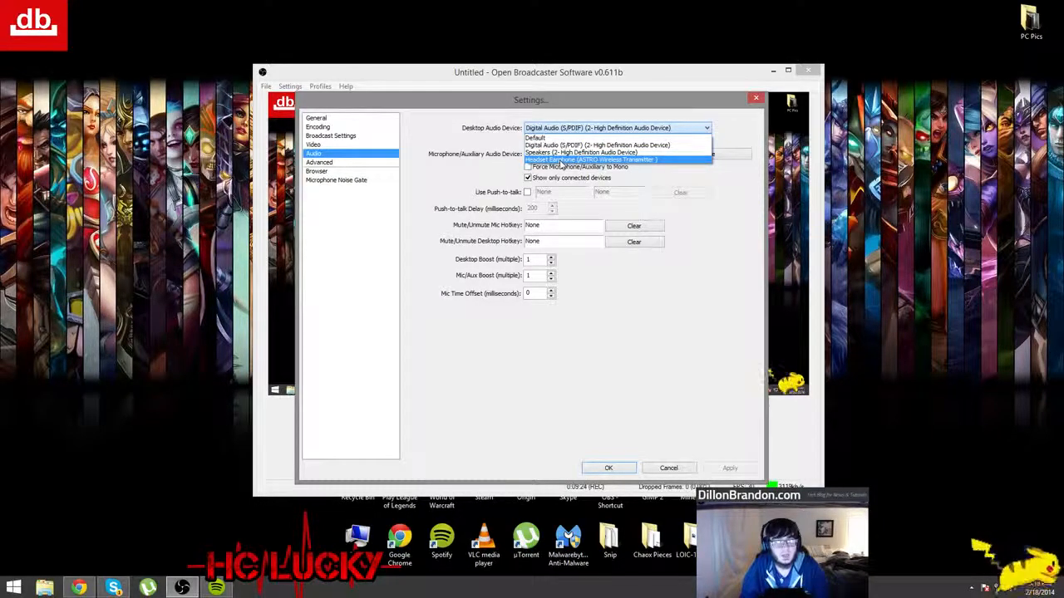
left_click(423, 127)
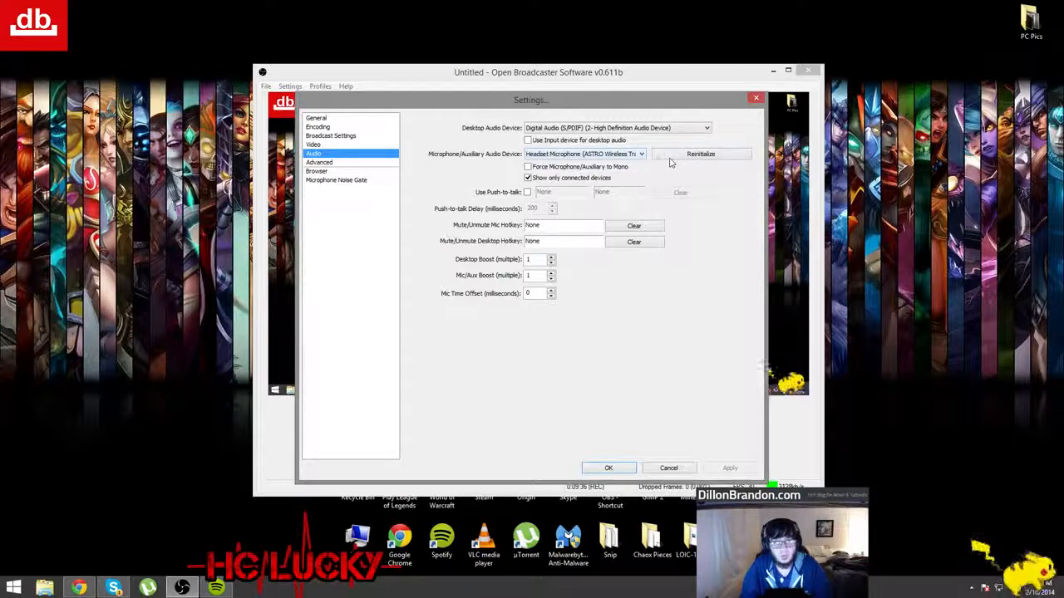
left_click(643, 154)
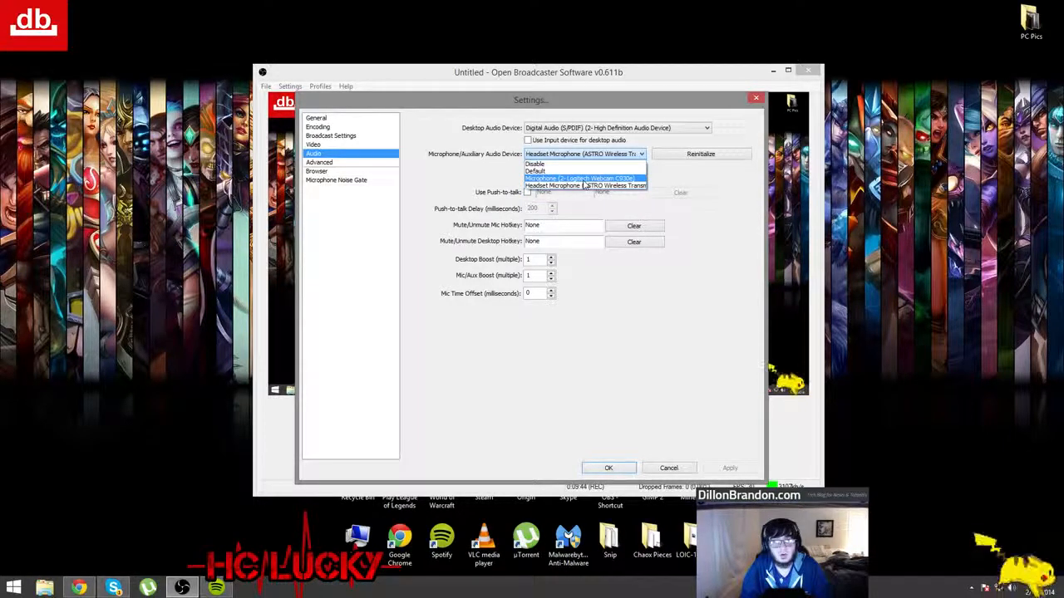
left_click(414, 179)
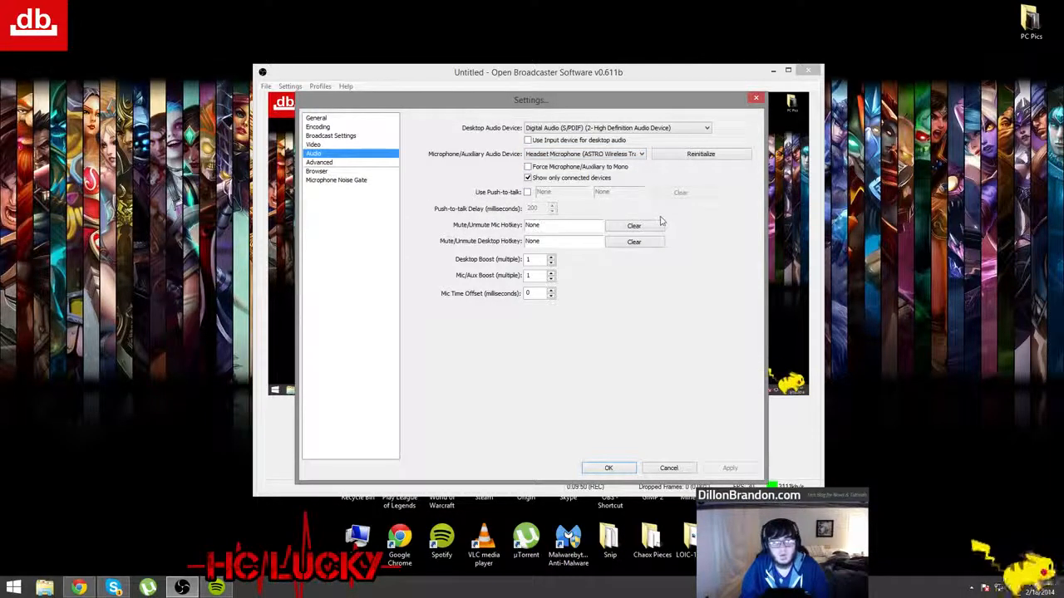
left_click(622, 244)
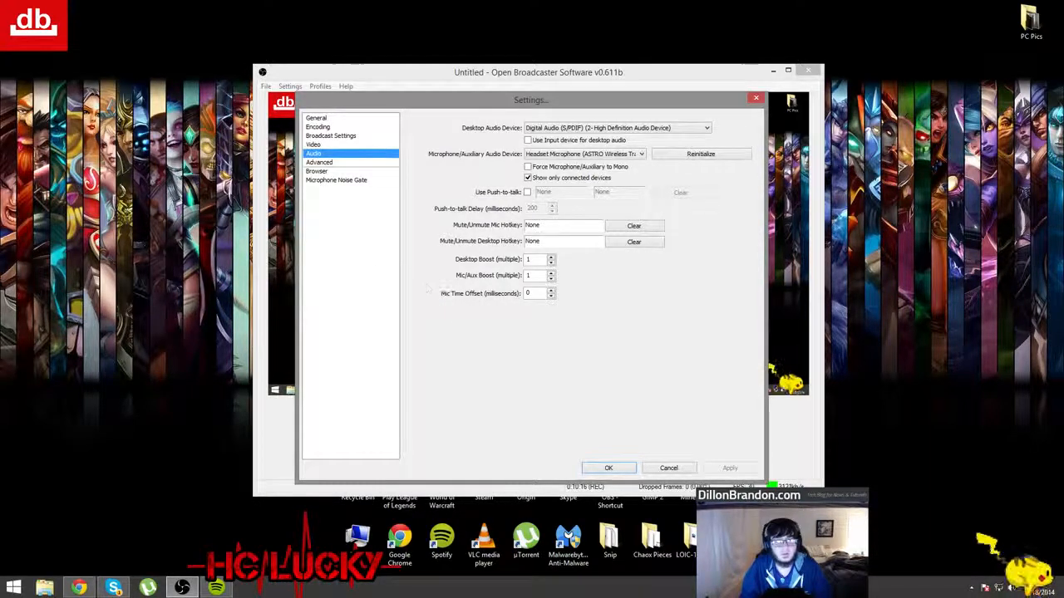
Examine the advanced settings, including the x264 encoding profile choices.
left_click(320, 163)
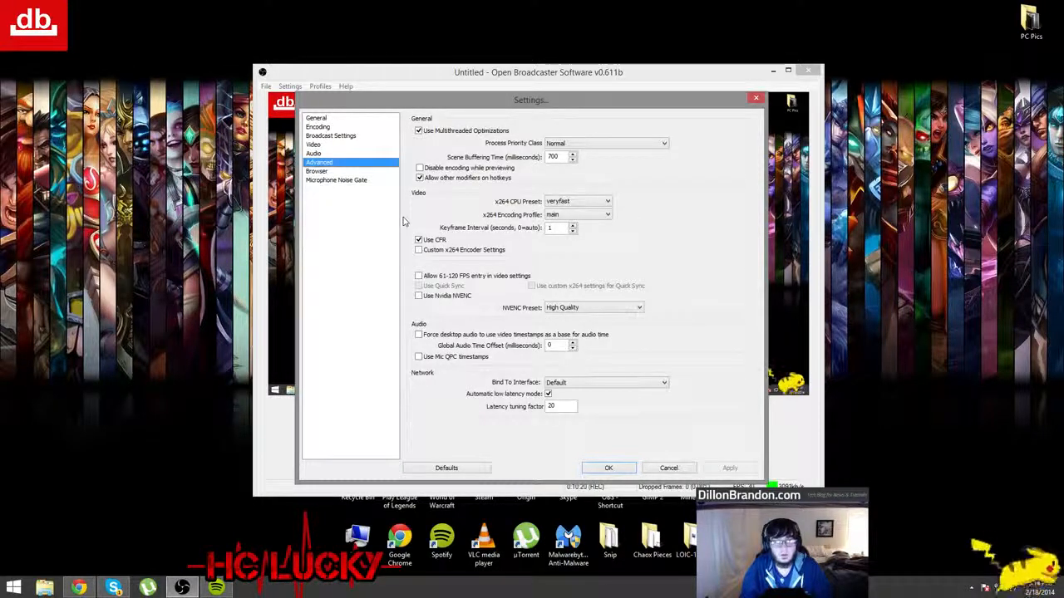
left_click(607, 215)
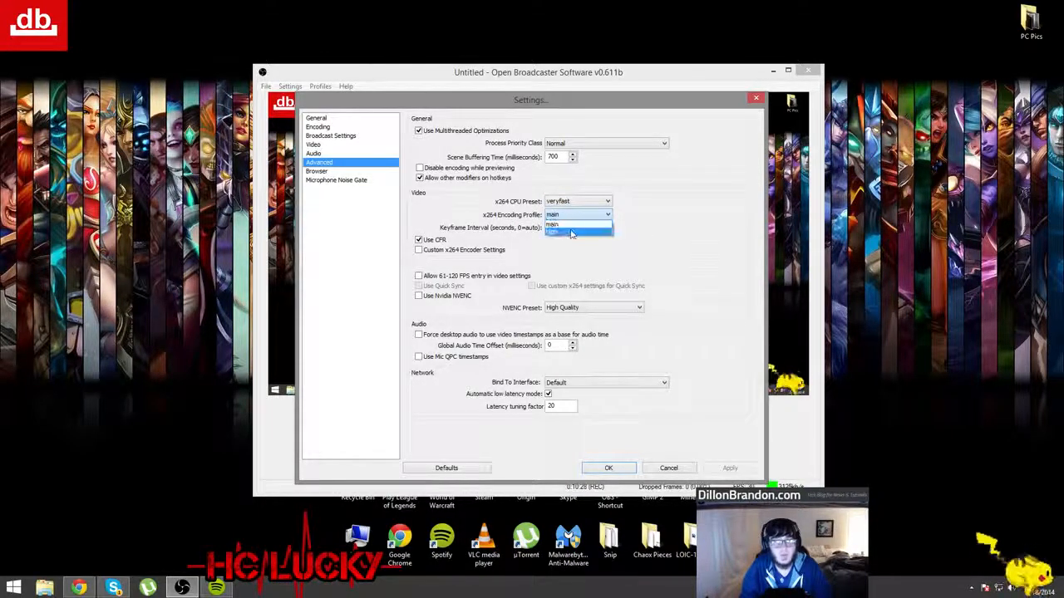
left_click(710, 224)
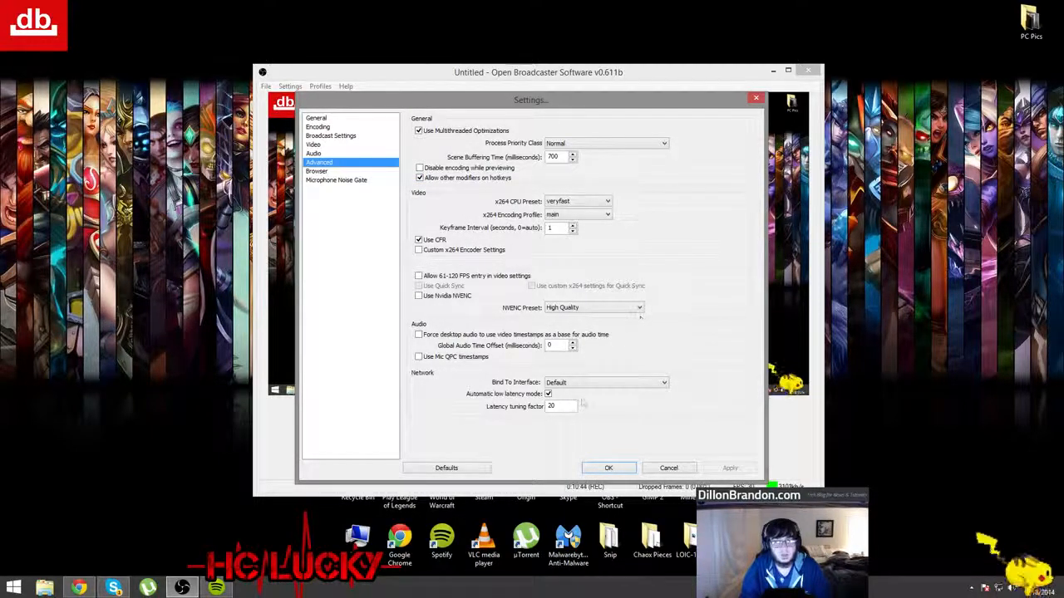
Change the broadcast mode to Live Stream.
left_click(329, 136)
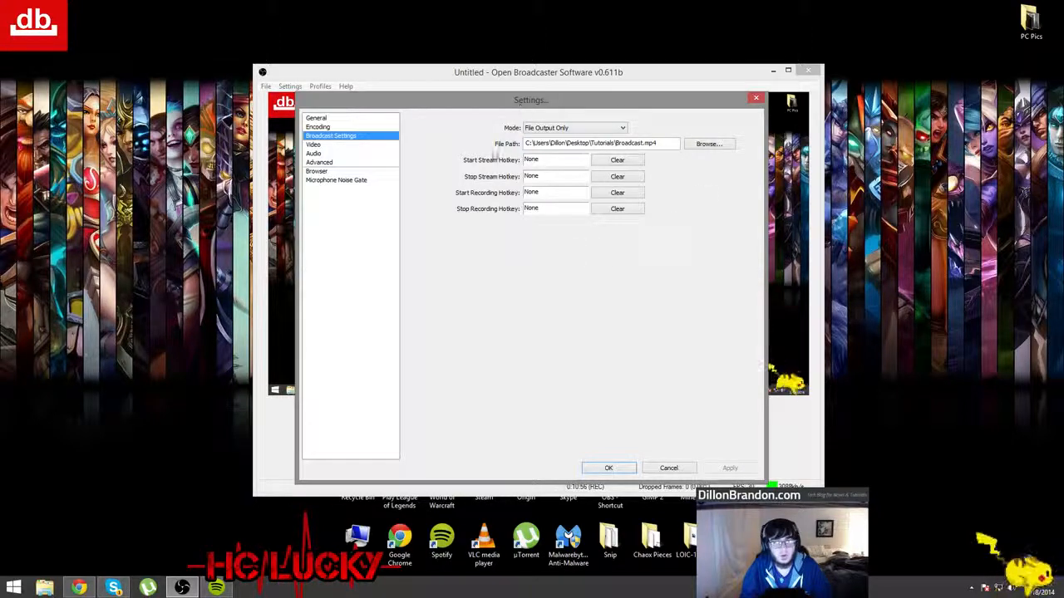
left_click(620, 128)
left_click(561, 136)
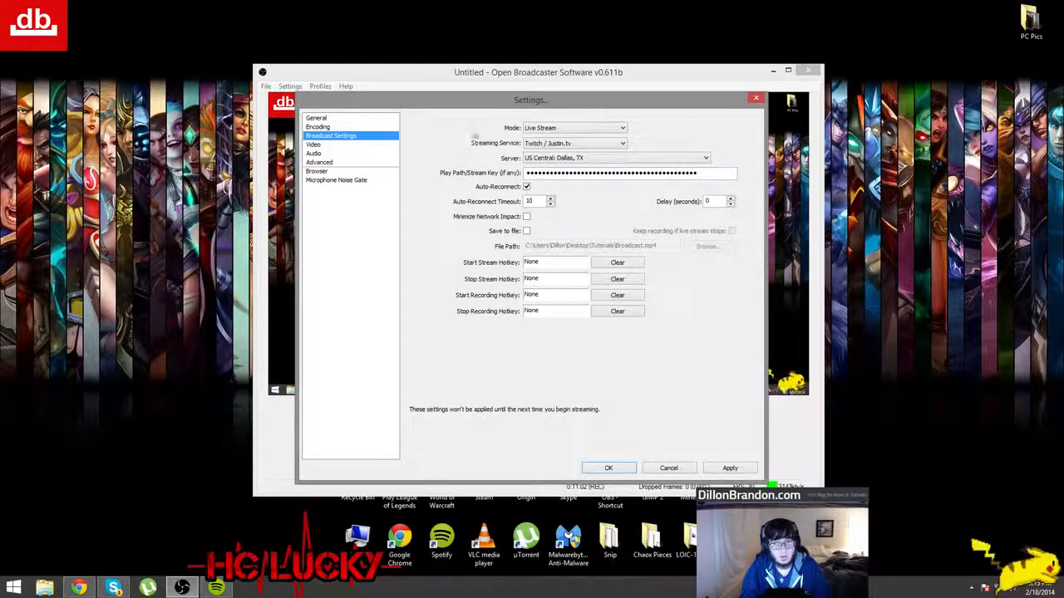
Review the streaming service and server choices, keeping Twitch / Justin.tv and US Central: Dallas, TX.
left_click(623, 145)
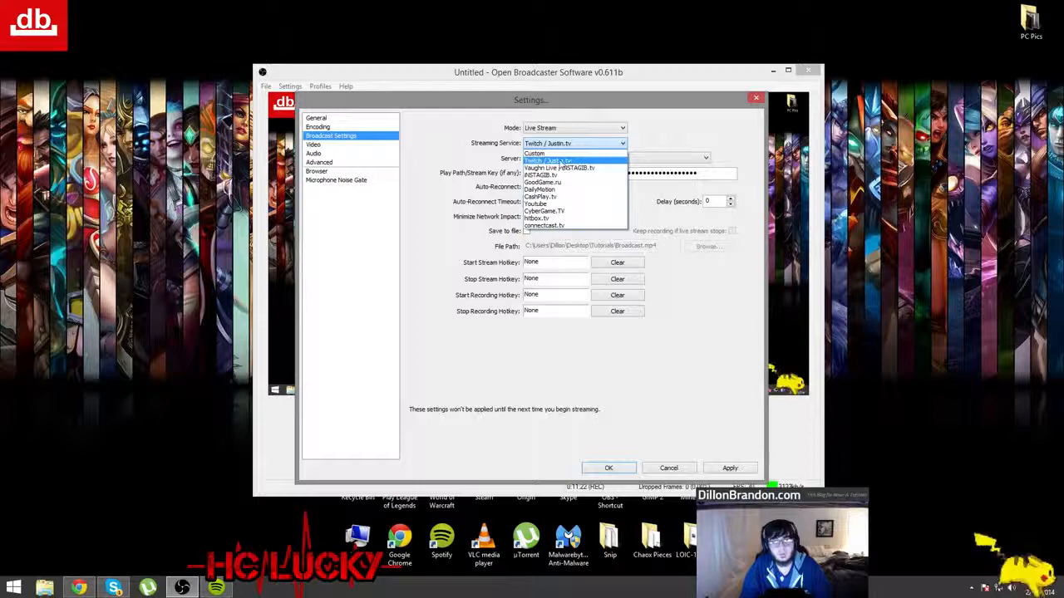
left_click(445, 153)
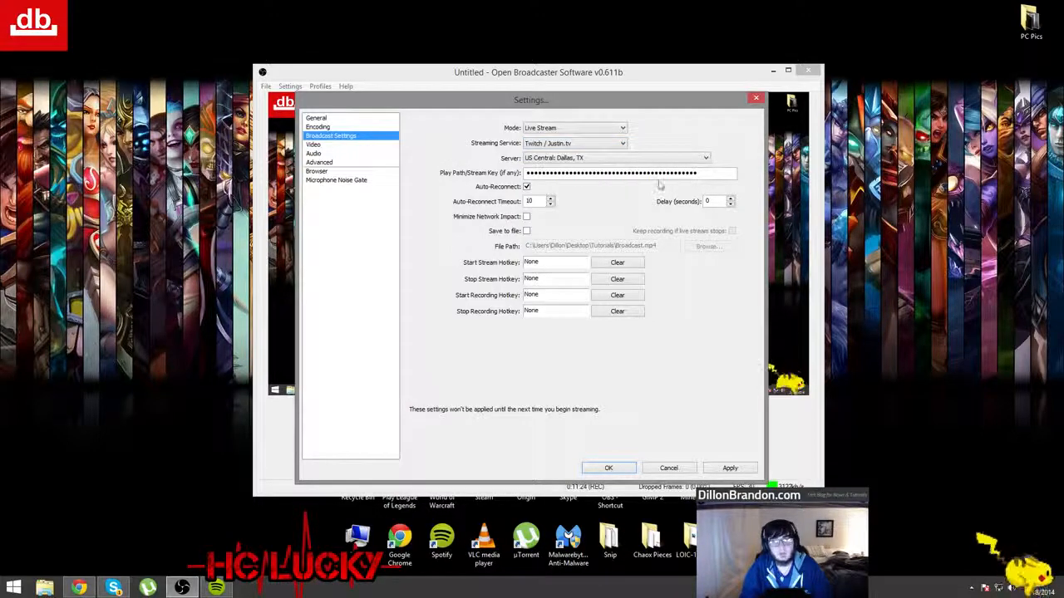
left_click(634, 162)
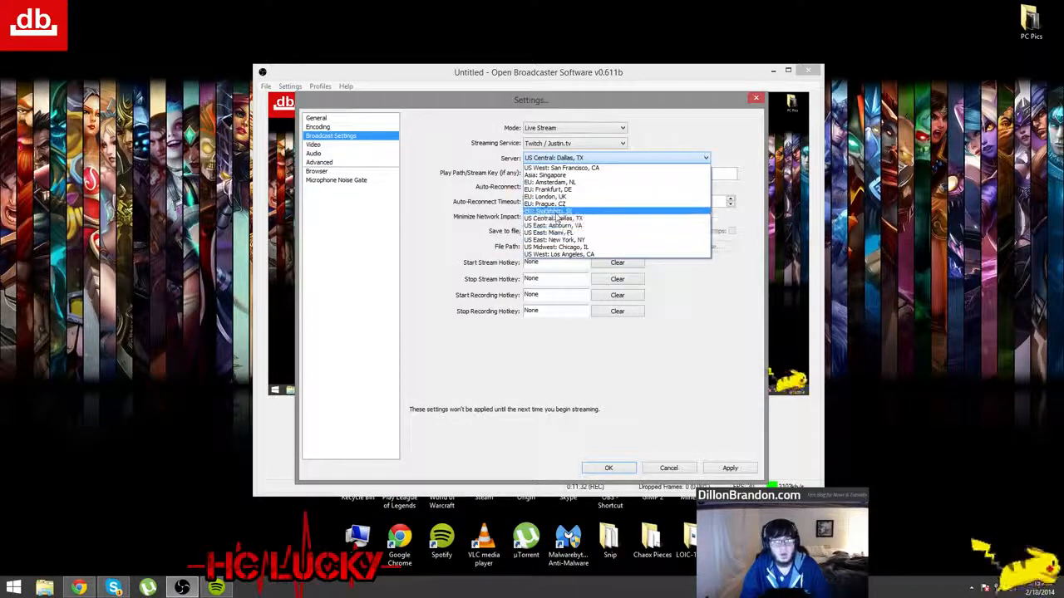
left_click(519, 166)
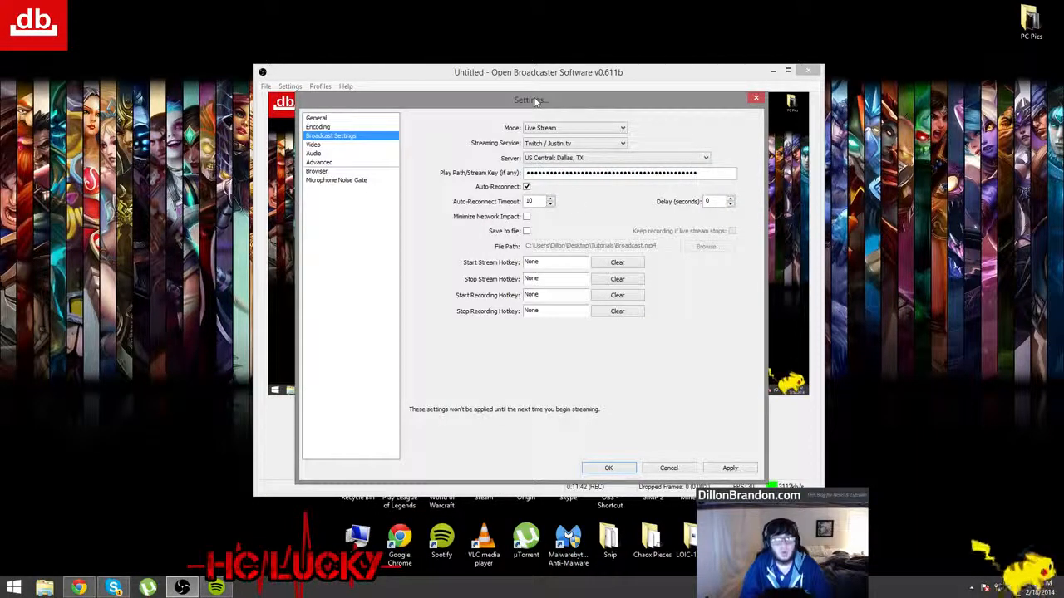
Switch to the Chrome browser and open the Twitch home page, pausing its featured video.
key("alt+Tab")
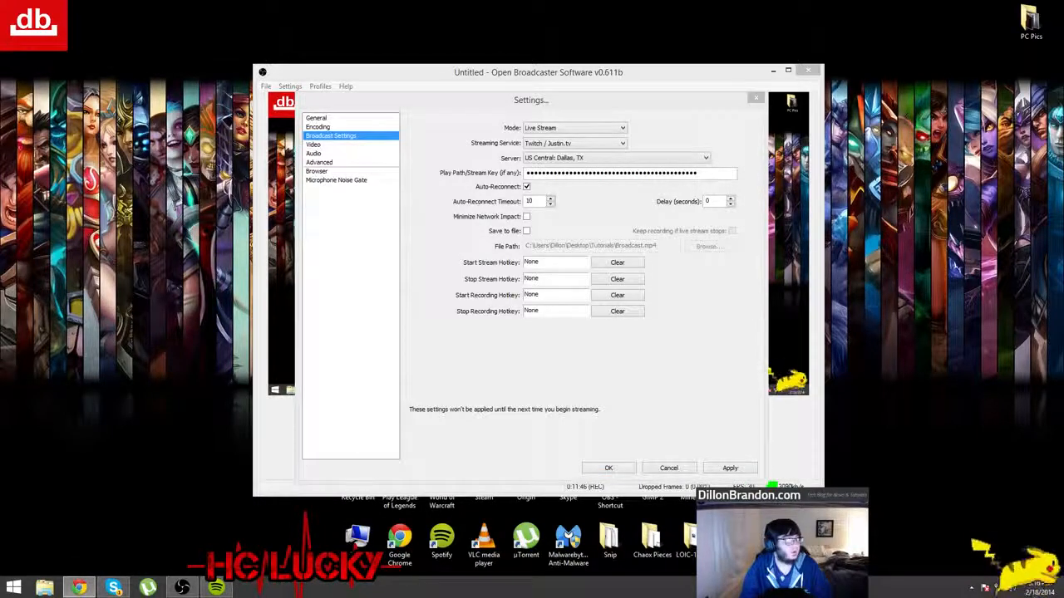
left_click_drag(0, 77, 321, 2)
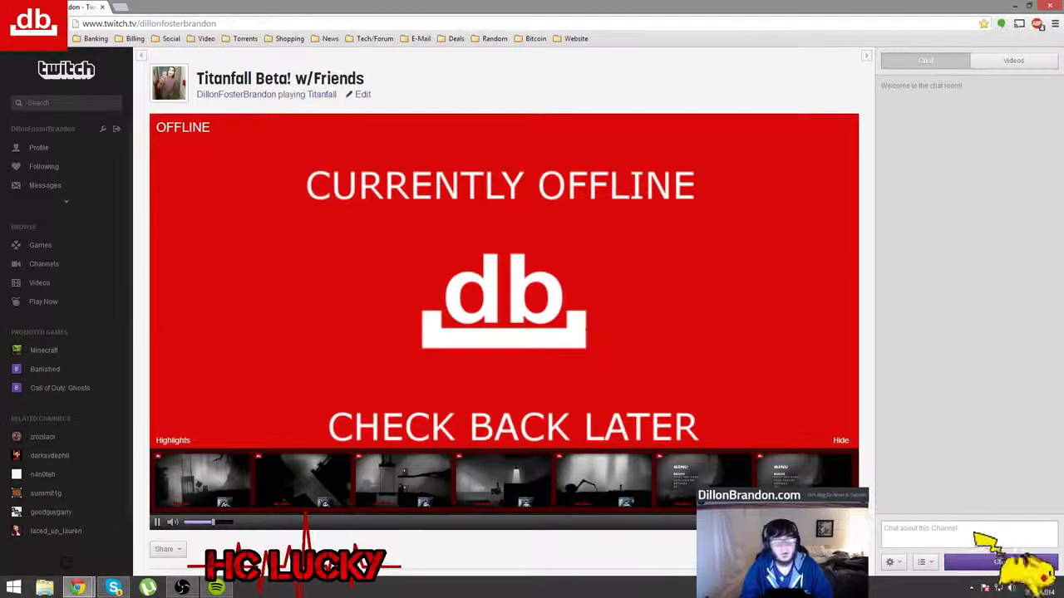
left_click(54, 75)
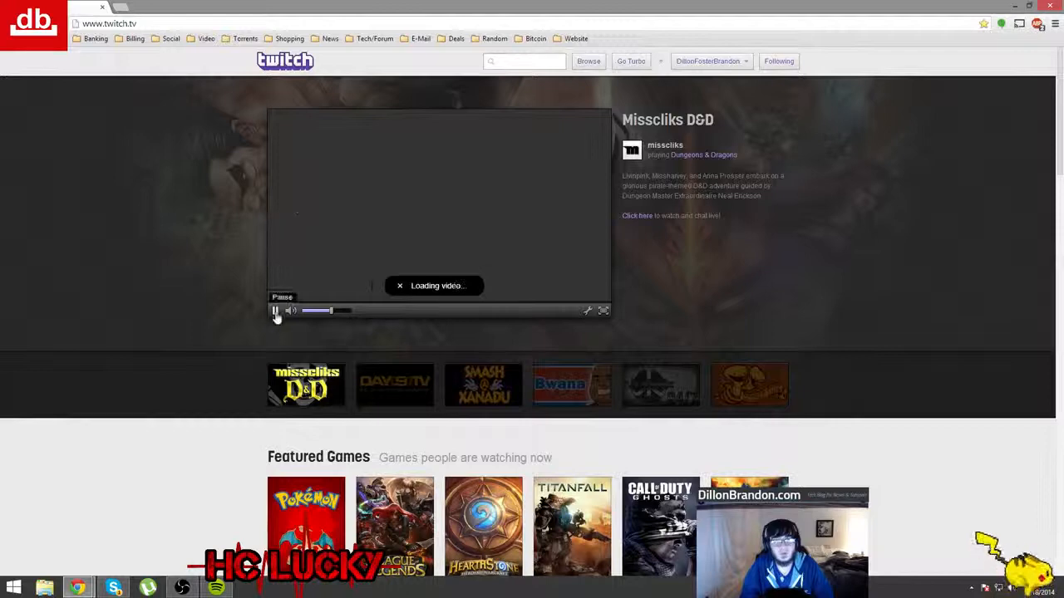
left_click(276, 312)
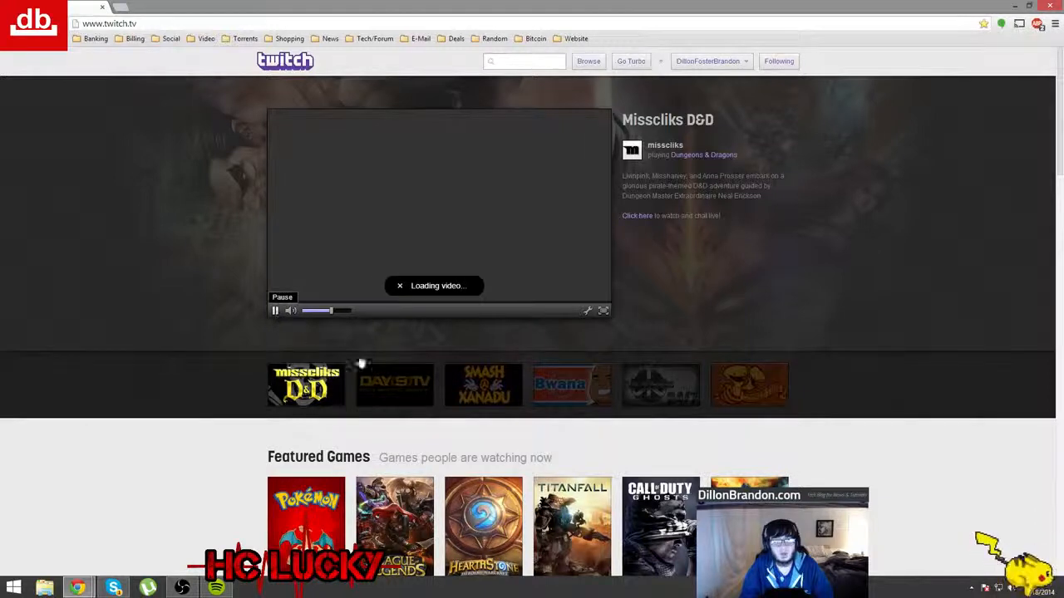
left_click(751, 61)
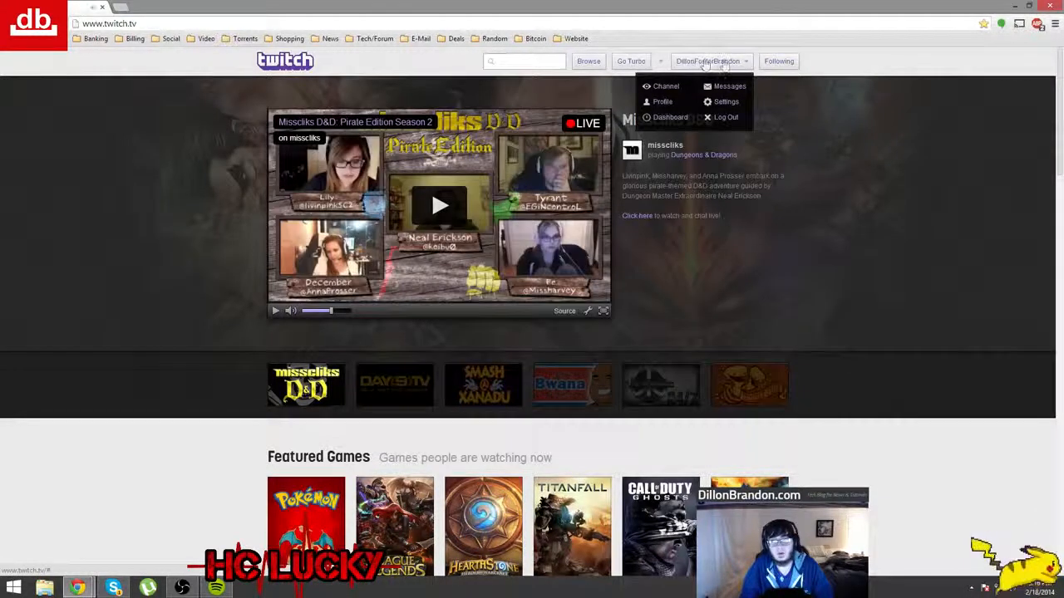
left_click(239, 323)
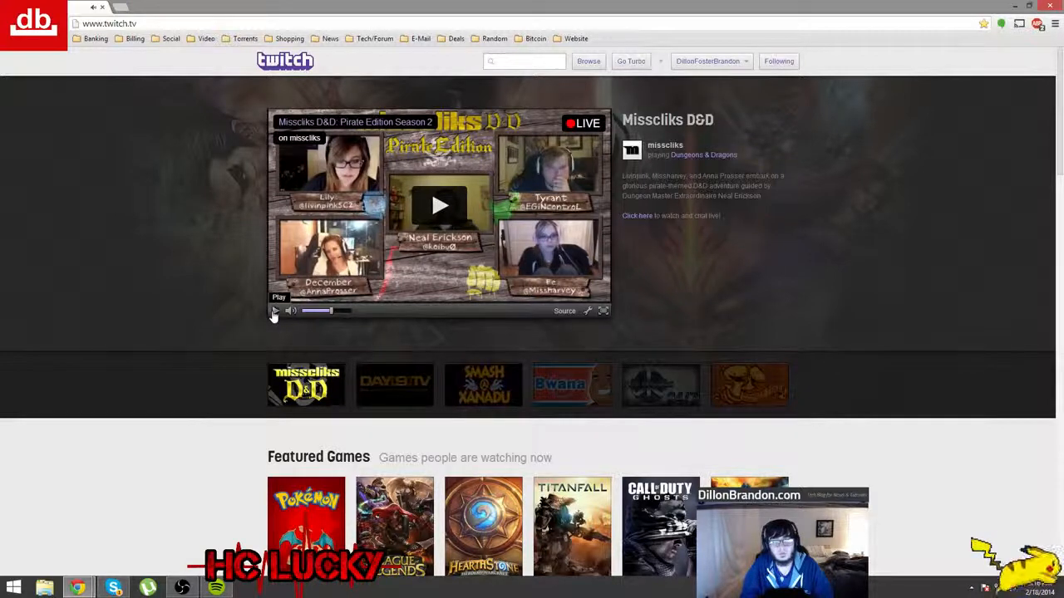
left_click(275, 312)
left_click(274, 312)
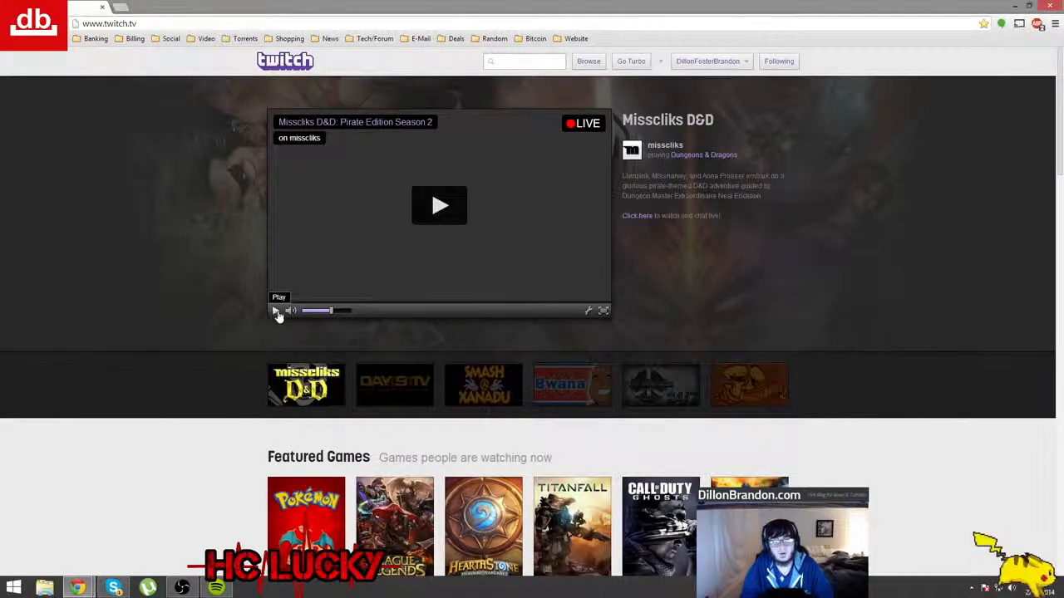
Open the Stream Key page of the Twitch dashboard and examine the notice about keeping the key private.
left_click(747, 66)
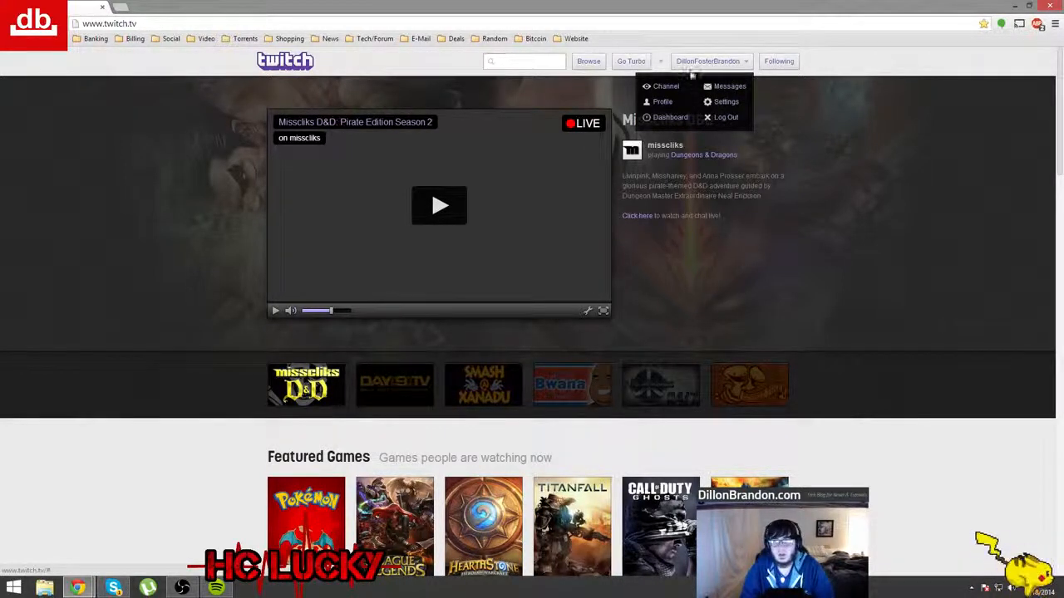
left_click(667, 119)
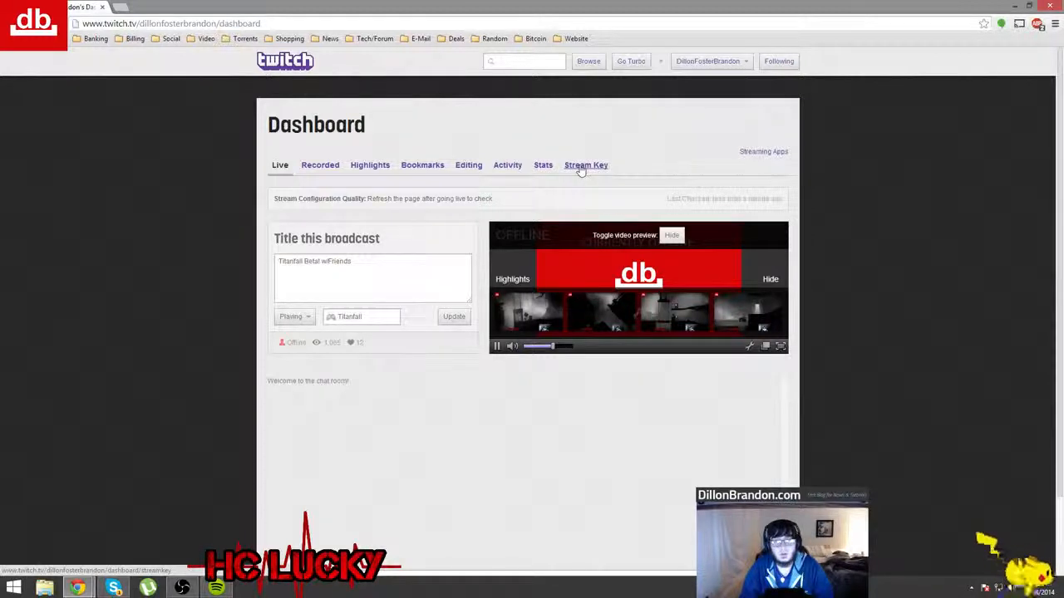
left_click(584, 165)
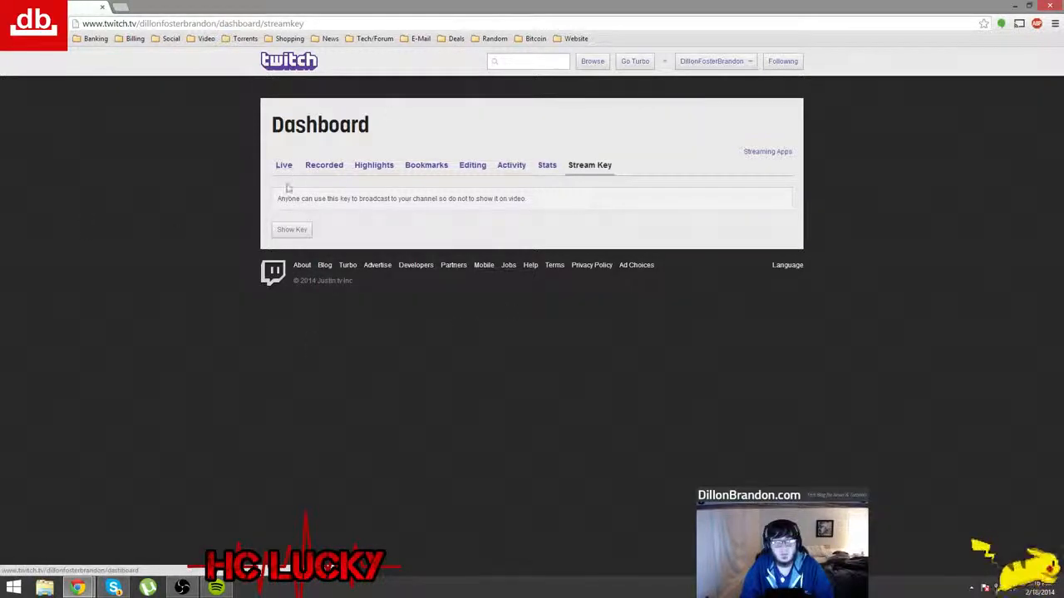
left_click_drag(280, 197, 530, 207)
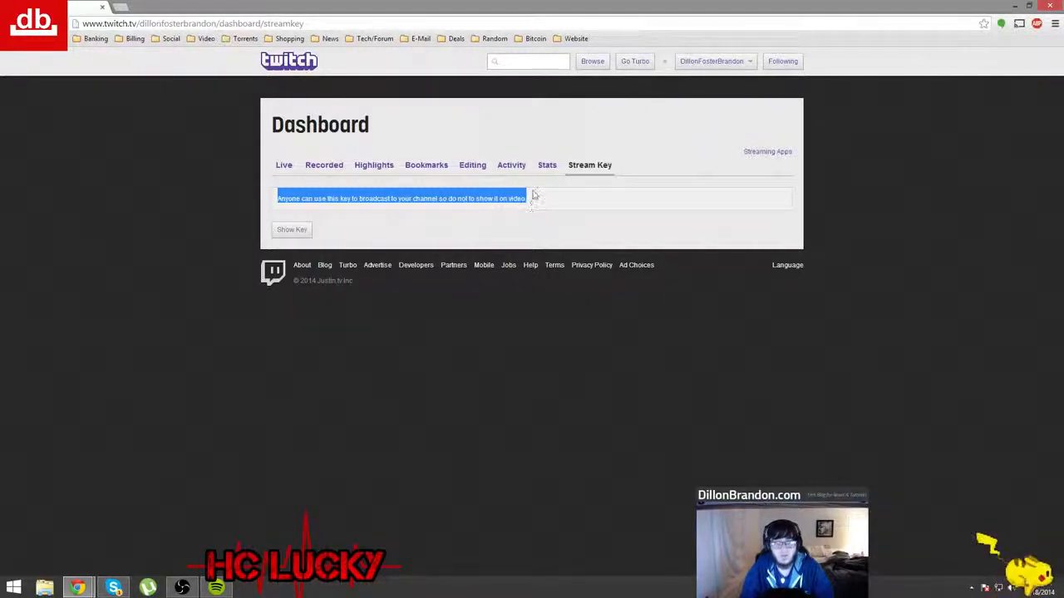
left_click(534, 194)
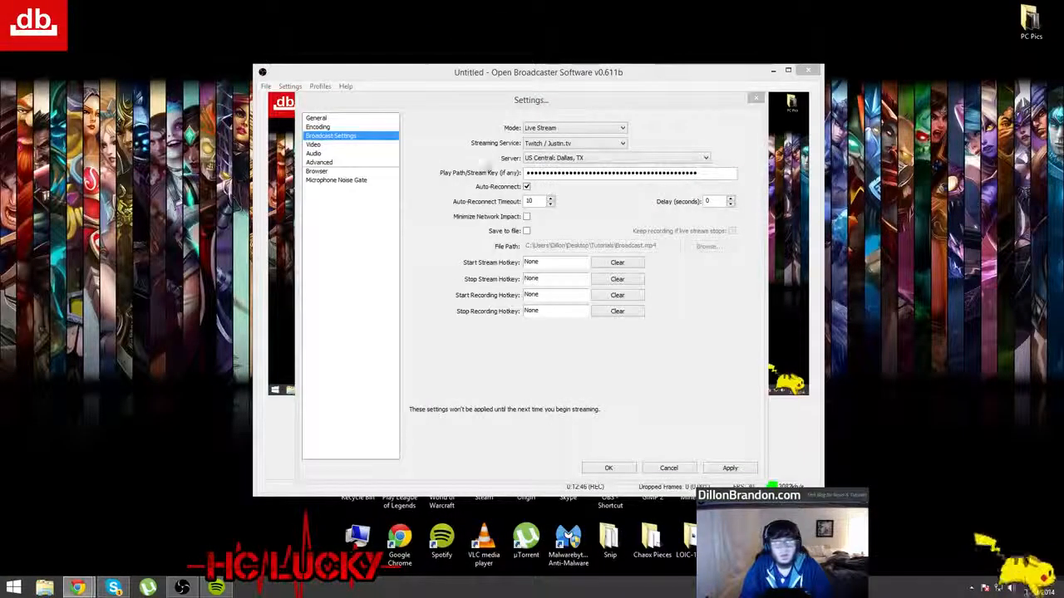
Return to Open Broadcaster Software, point out the stream key field, and open the Advanced settings without saving the broadcast changes.
left_click(713, 172)
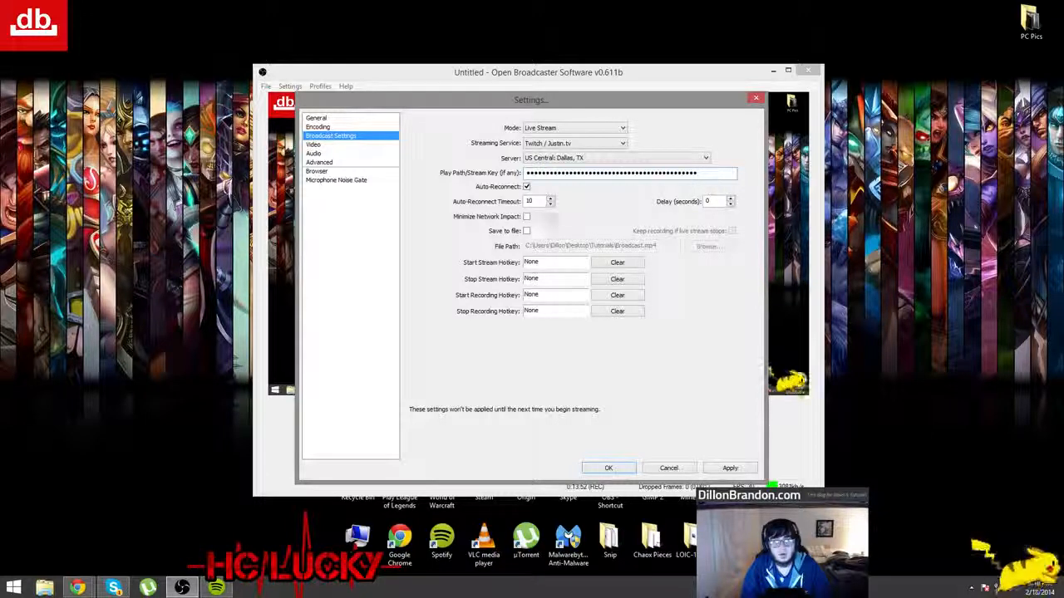
left_click(317, 162)
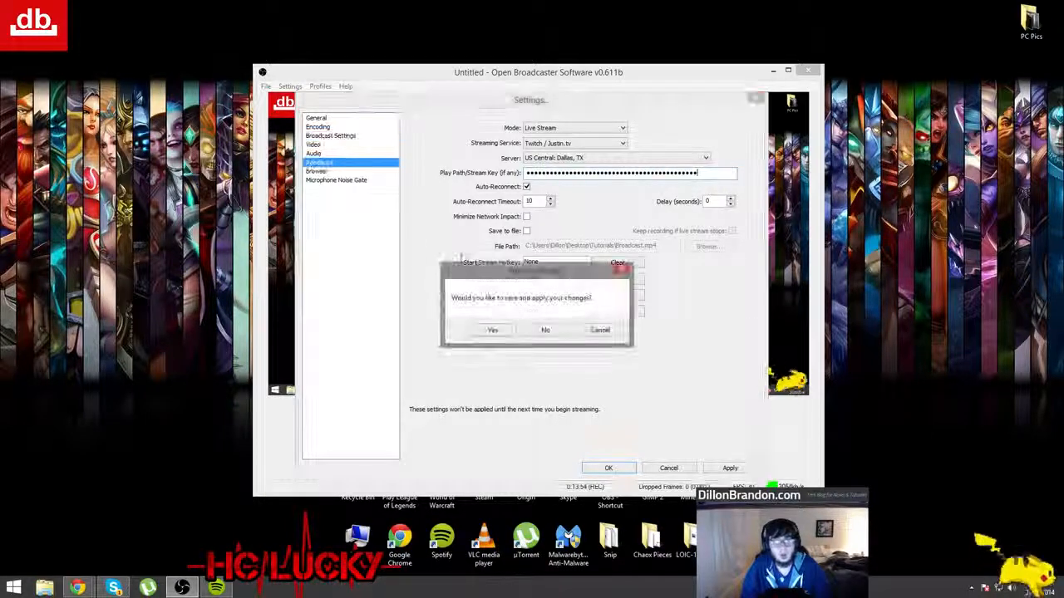
left_click(555, 331)
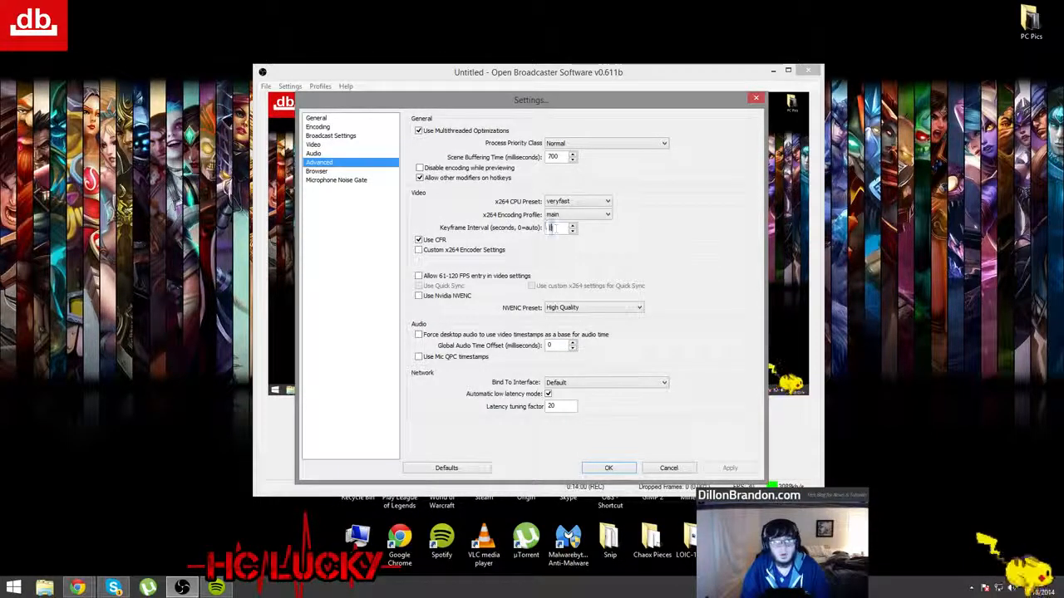
Set the keyframe interval to 2 seconds, apply it, and toggle the custom x264 encoder settings on and back off.
double_click(551, 228)
type("2")
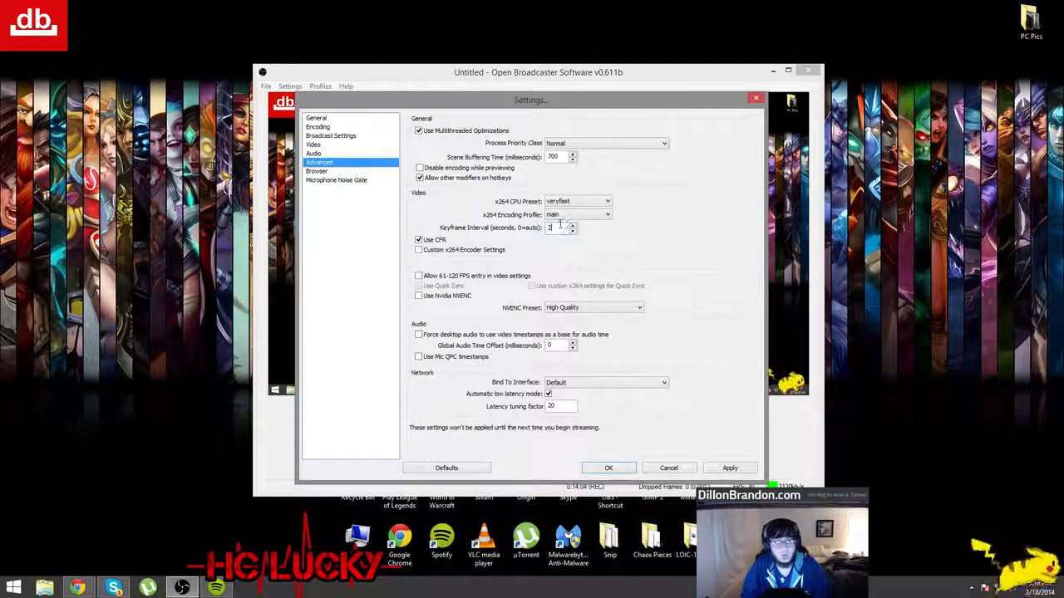
left_click(729, 469)
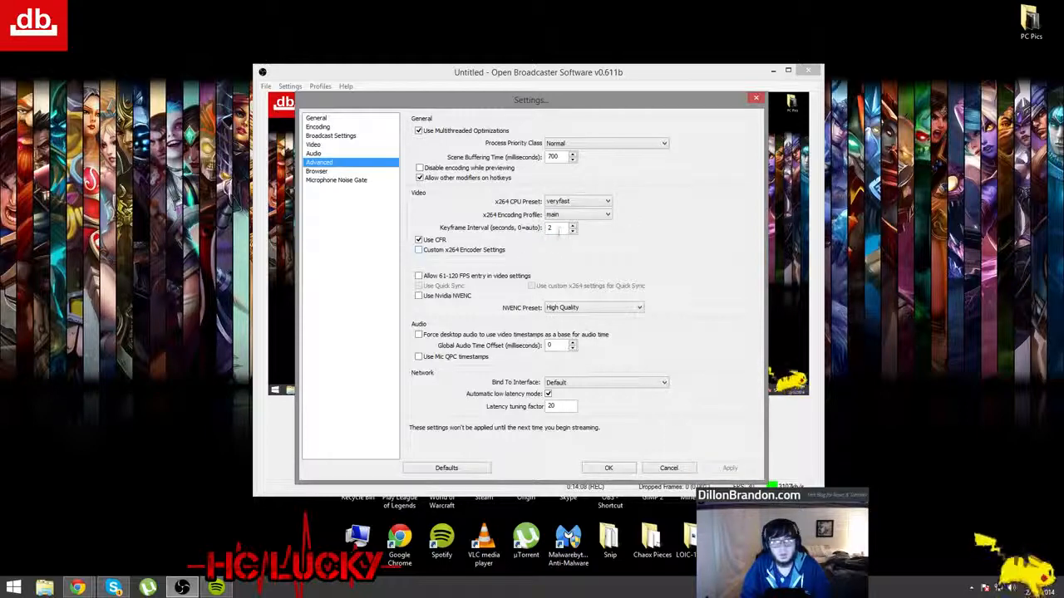
left_click(591, 250)
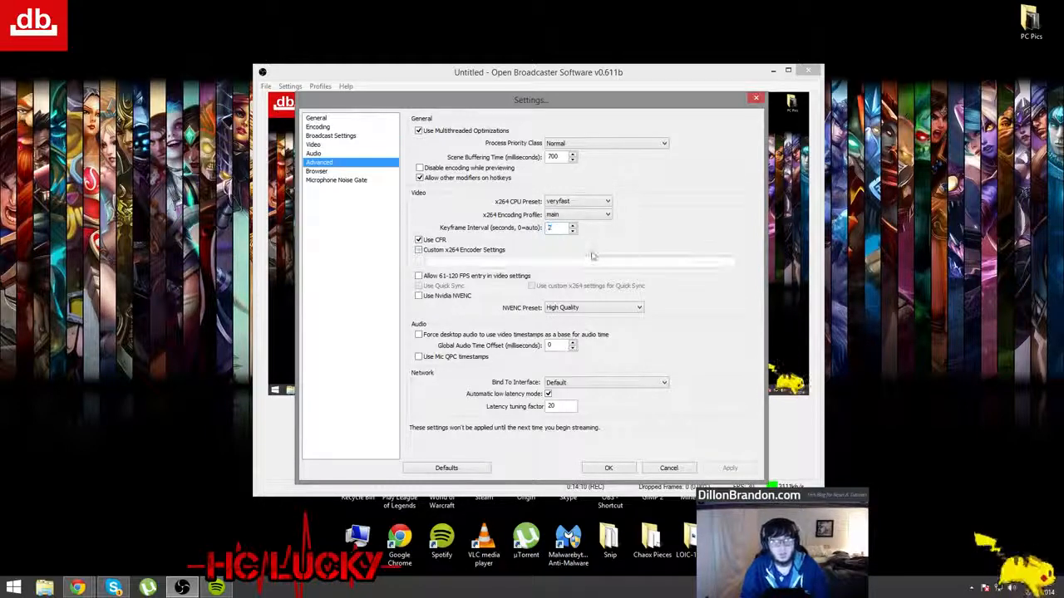
left_click(428, 249)
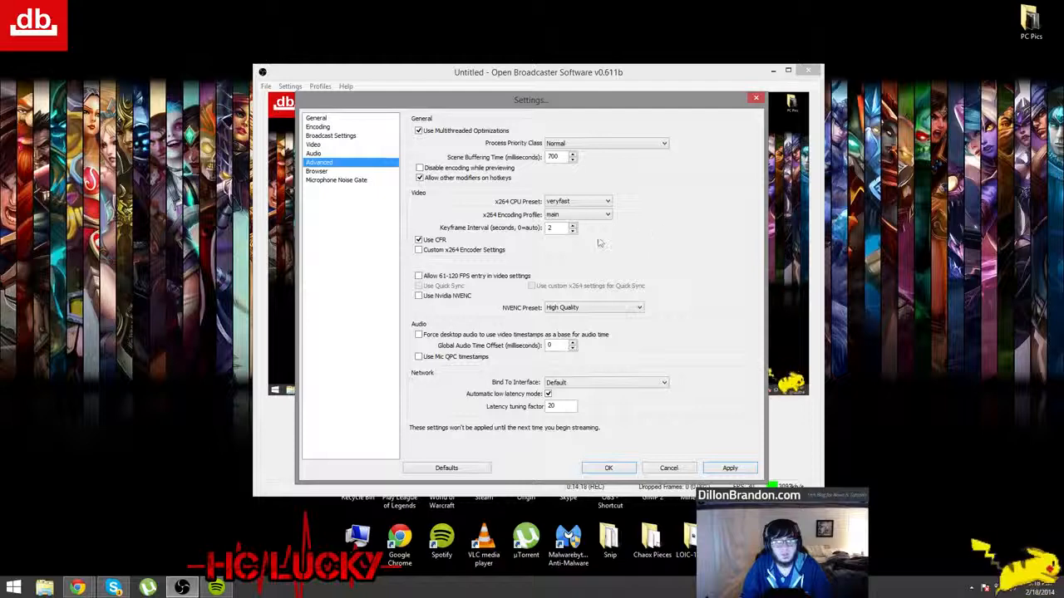
Review the Microphone Noise Gate and Browser settings without saving pending changes, and close the settings.
left_click(336, 181)
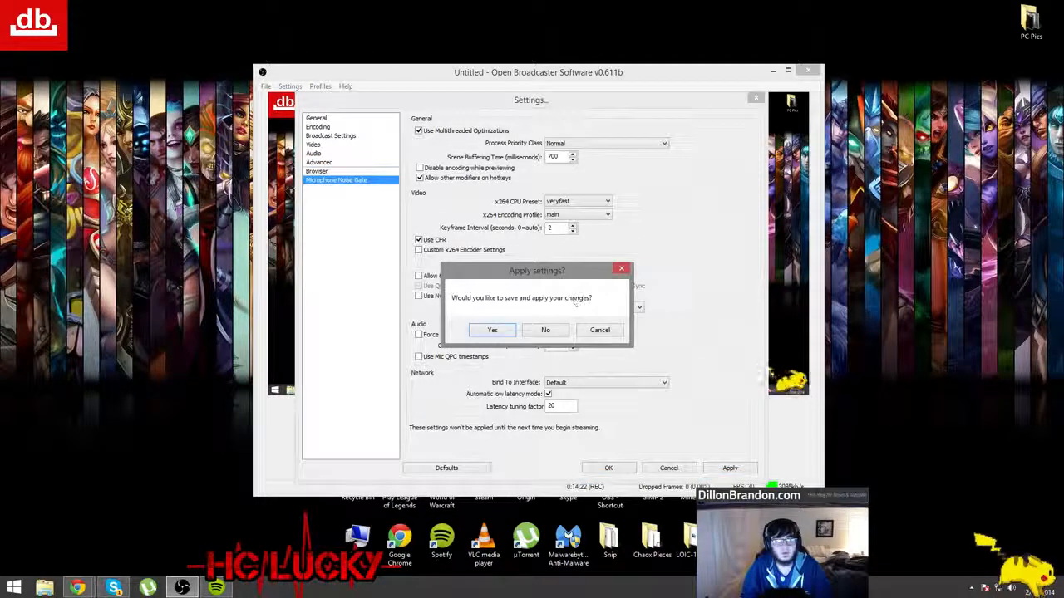
left_click(547, 330)
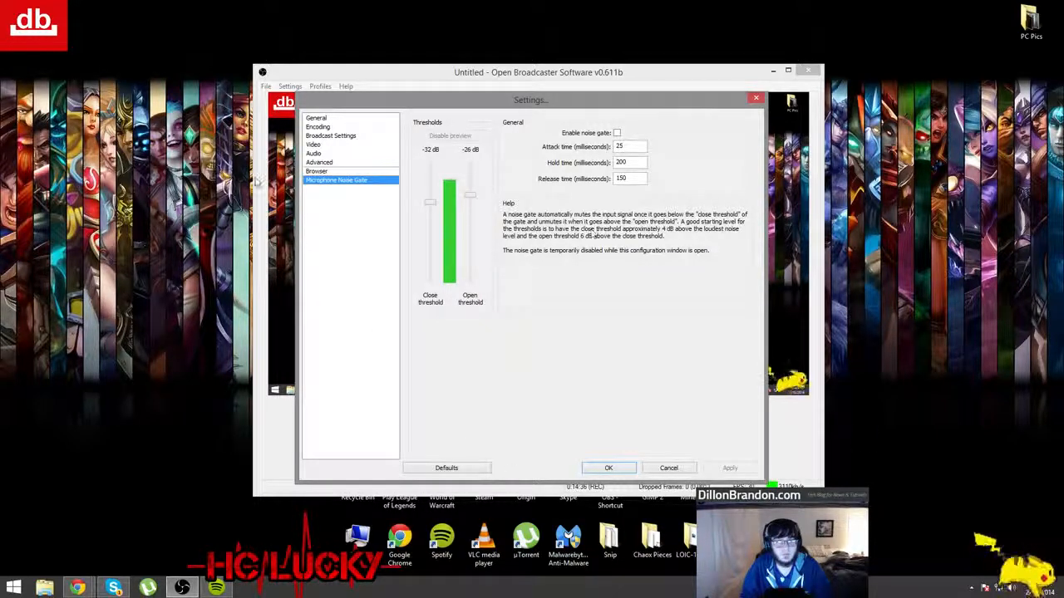
left_click(321, 171)
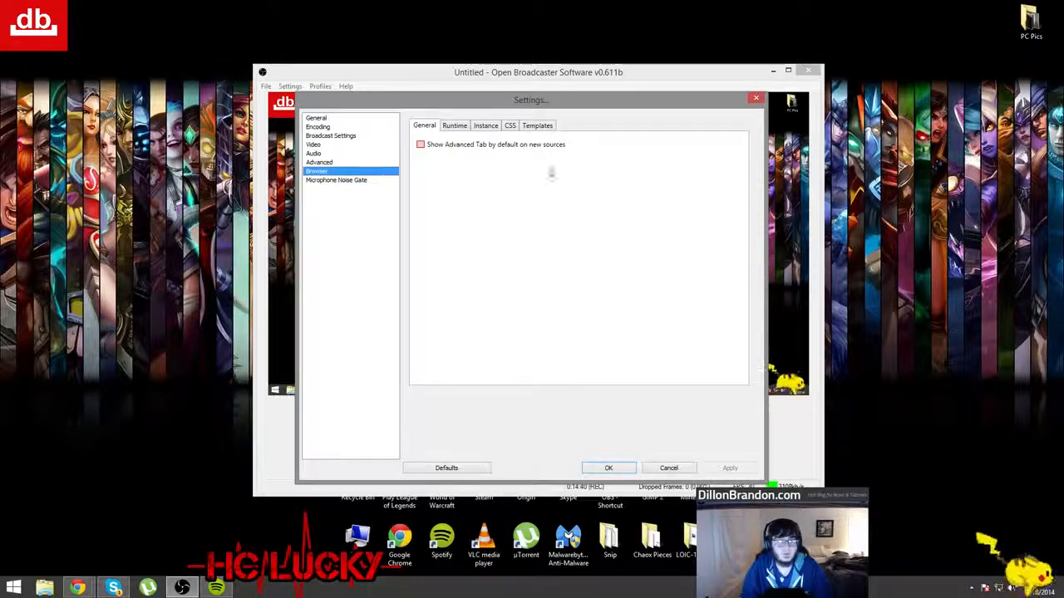
mouse_move(573, 105)
left_mouse_down()
mouse_move(824, 141)
mouse_move(584, 89)
left_mouse_up()
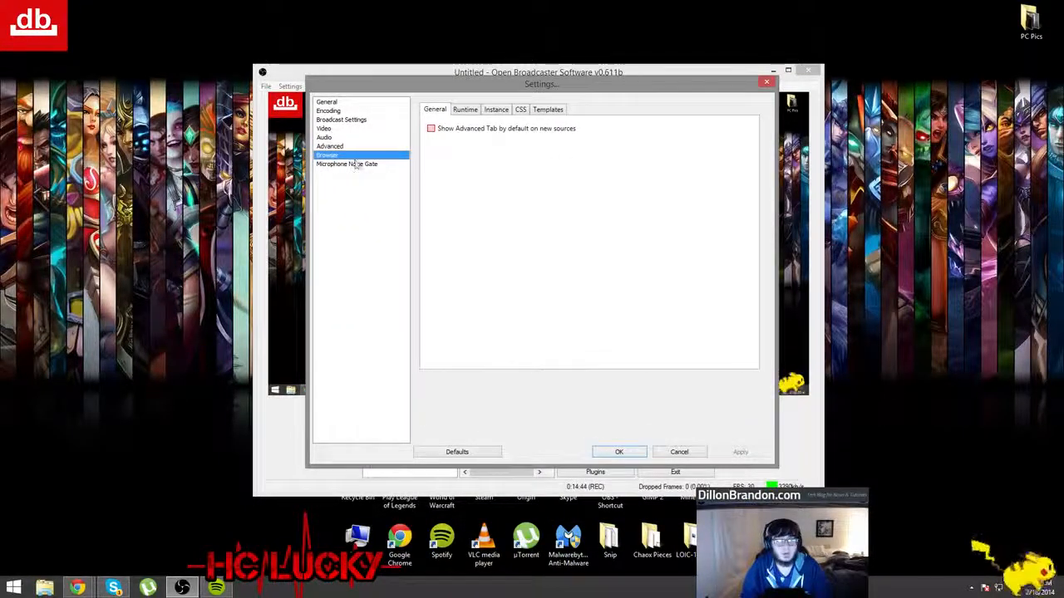
left_click_drag(461, 89, 515, 112)
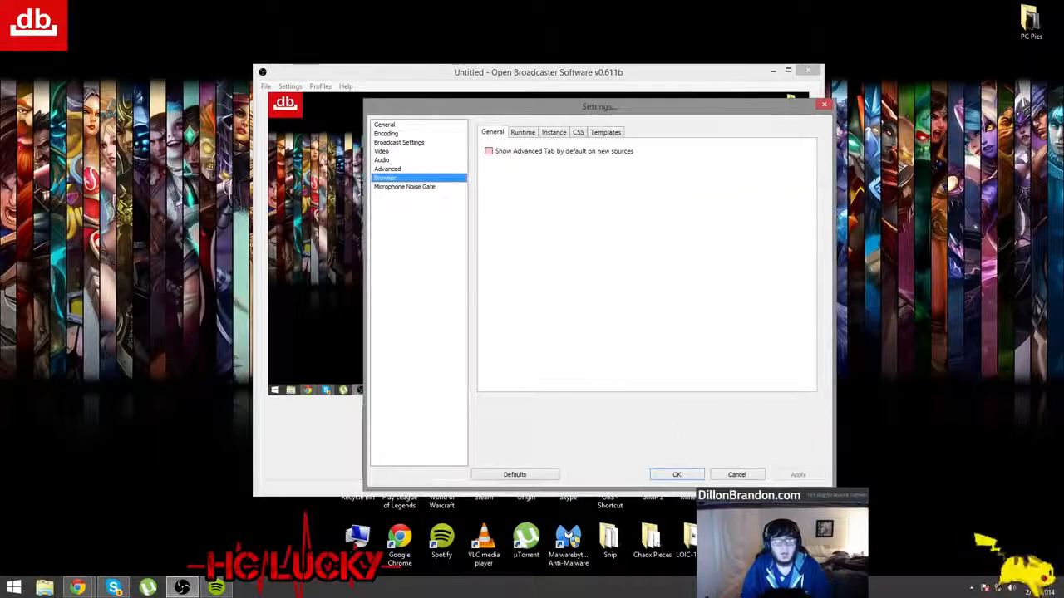
left_click(753, 474)
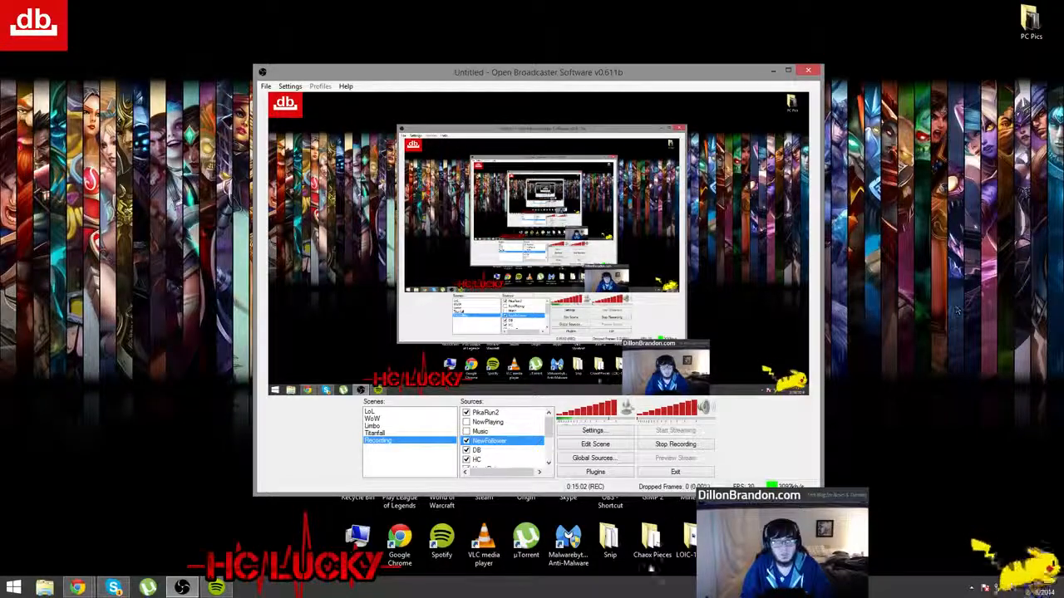
Reopen the settings and examine the encoding options, including the maximum bitrate.
left_click(592, 431)
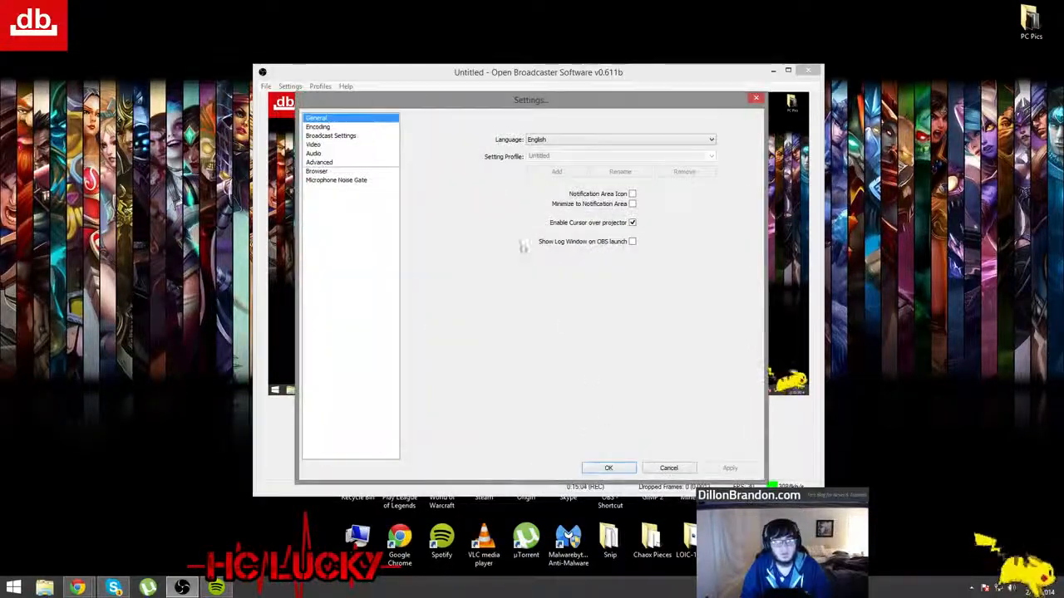
left_click(321, 127)
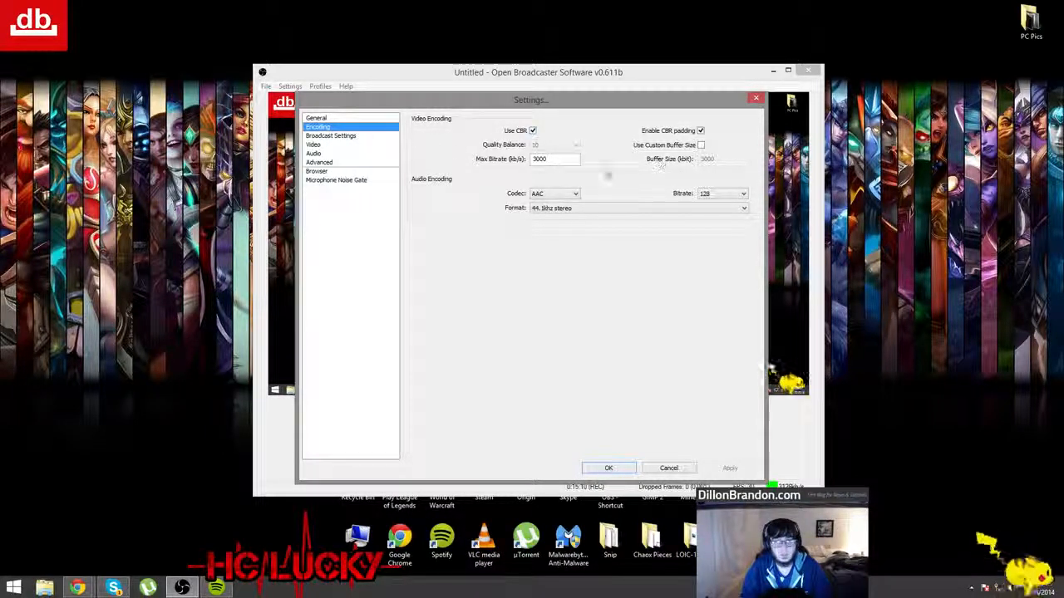
double_click(561, 159)
Switch the broadcast mode to Live Stream and review its service, server and stream key options.
left_click(333, 135)
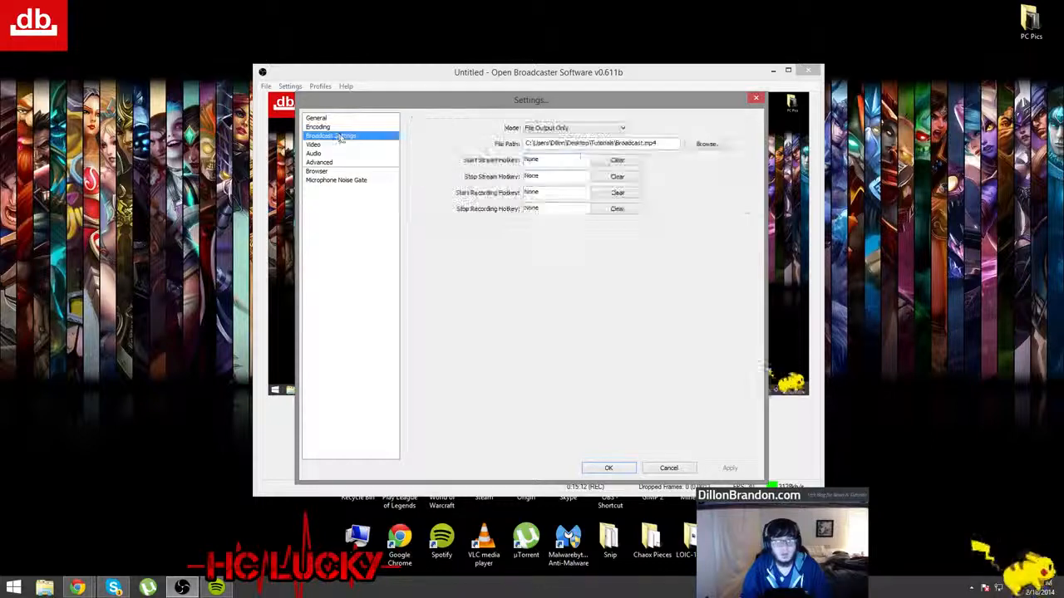
left_click(574, 128)
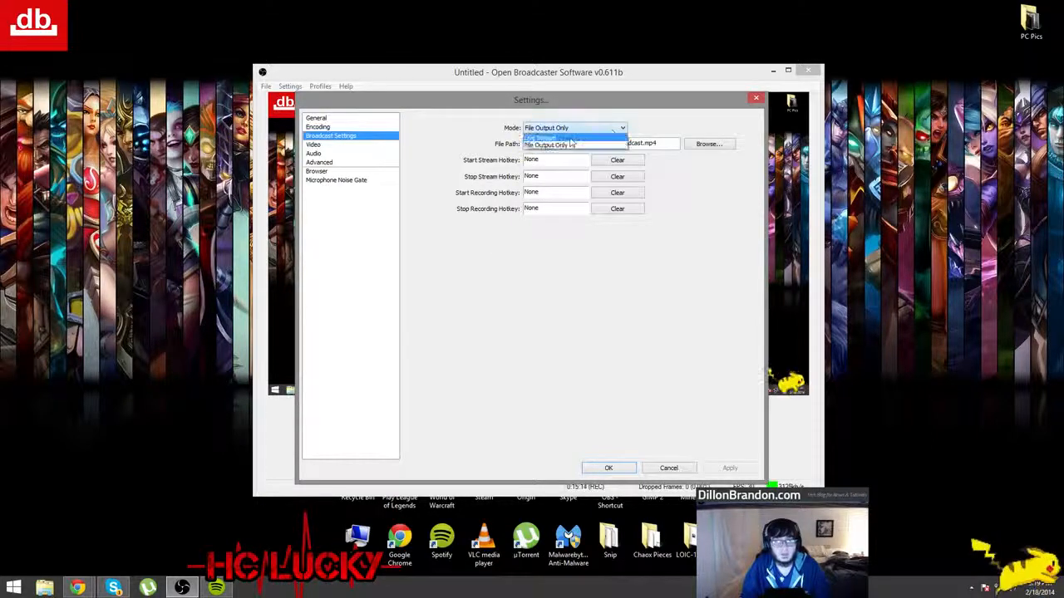
left_click(578, 137)
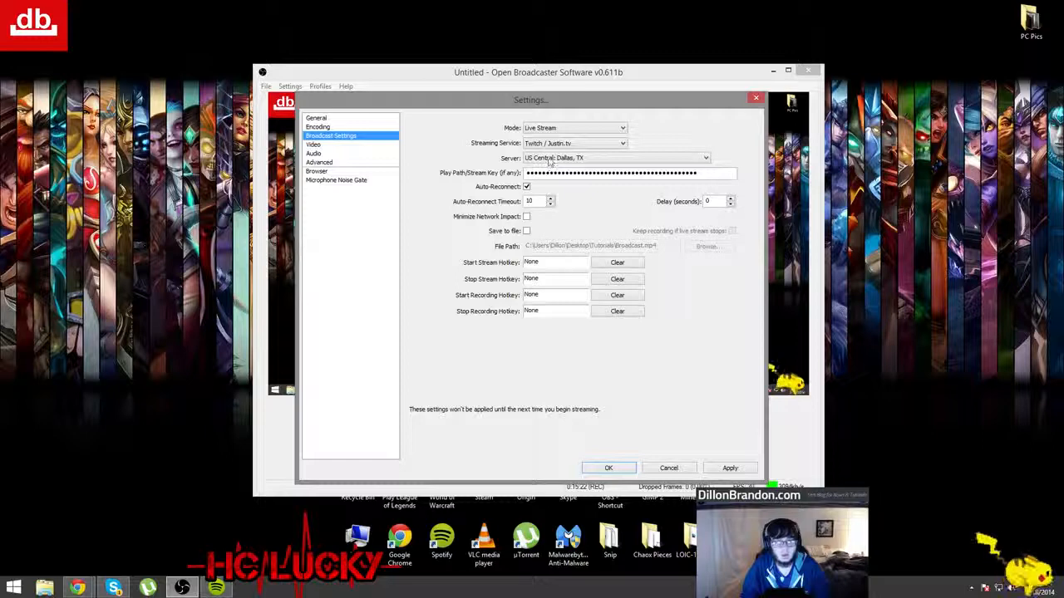
Discard the broadcast mode change and review the video frame rate and the audio settings.
left_click(339, 146)
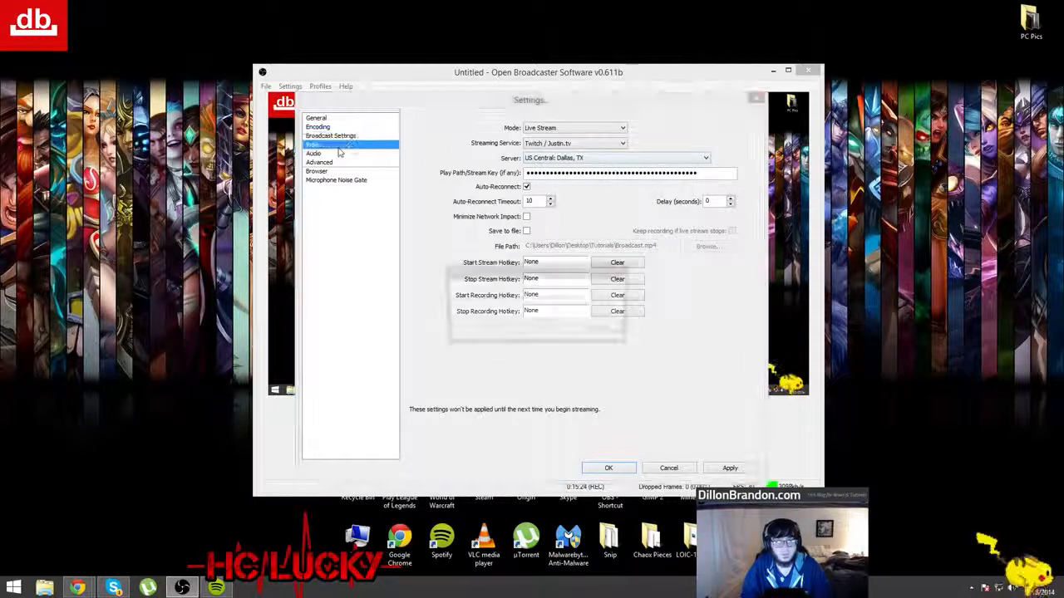
left_click(544, 332)
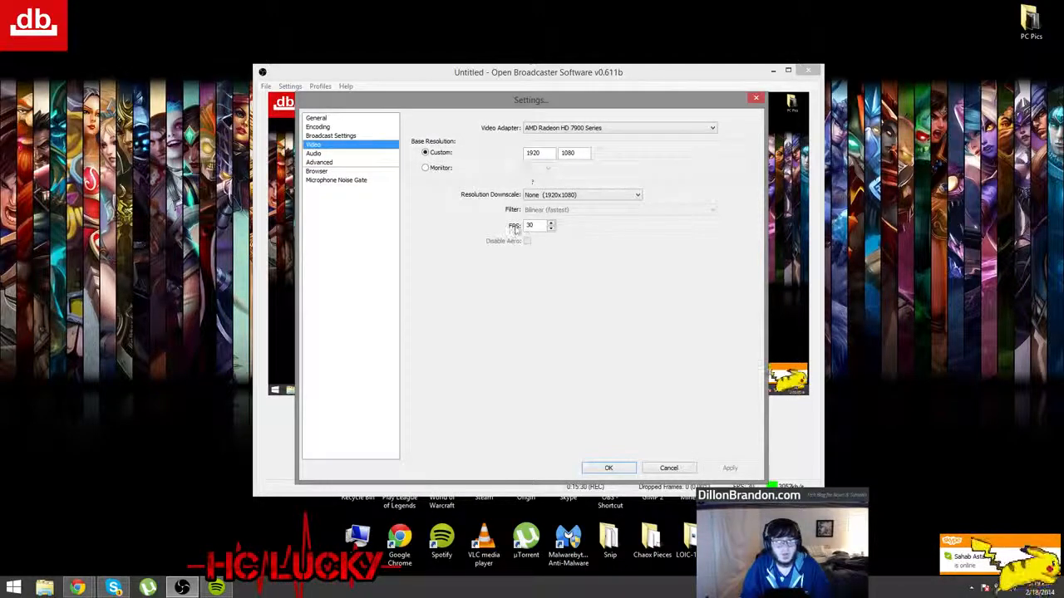
left_click_drag(536, 226, 509, 221)
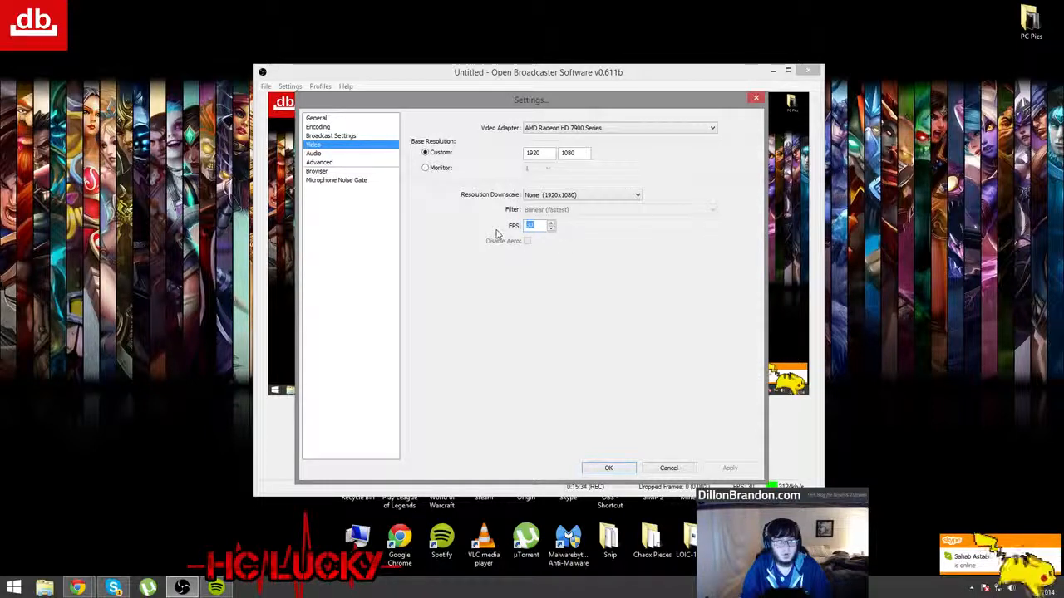
left_click(332, 154)
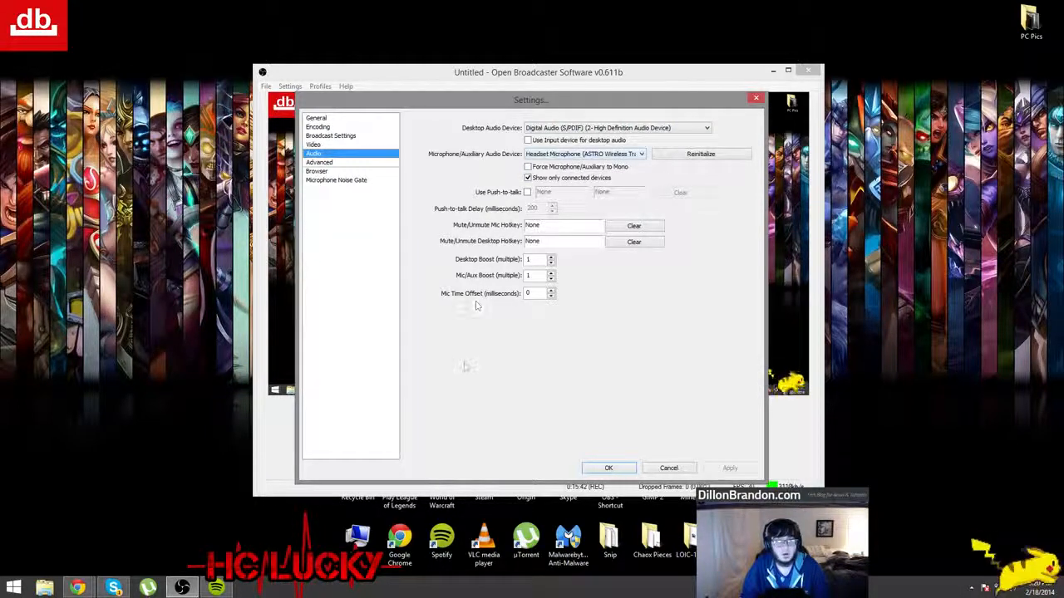
Re-enter 2 seconds as the keyframe interval in the advanced settings and turn off Use CFR.
left_click(314, 163)
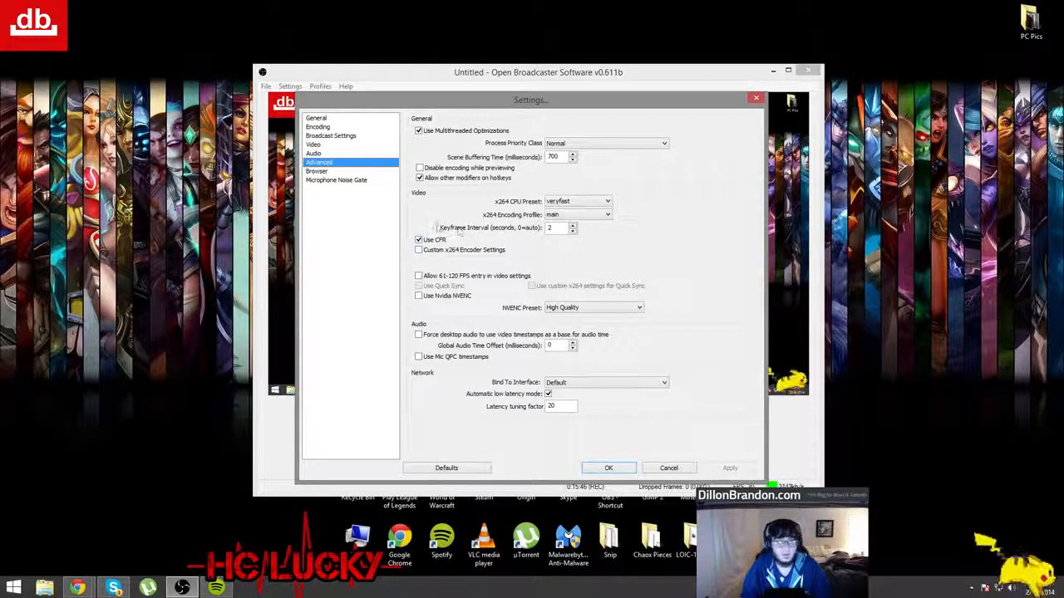
double_click(549, 229)
type("2")
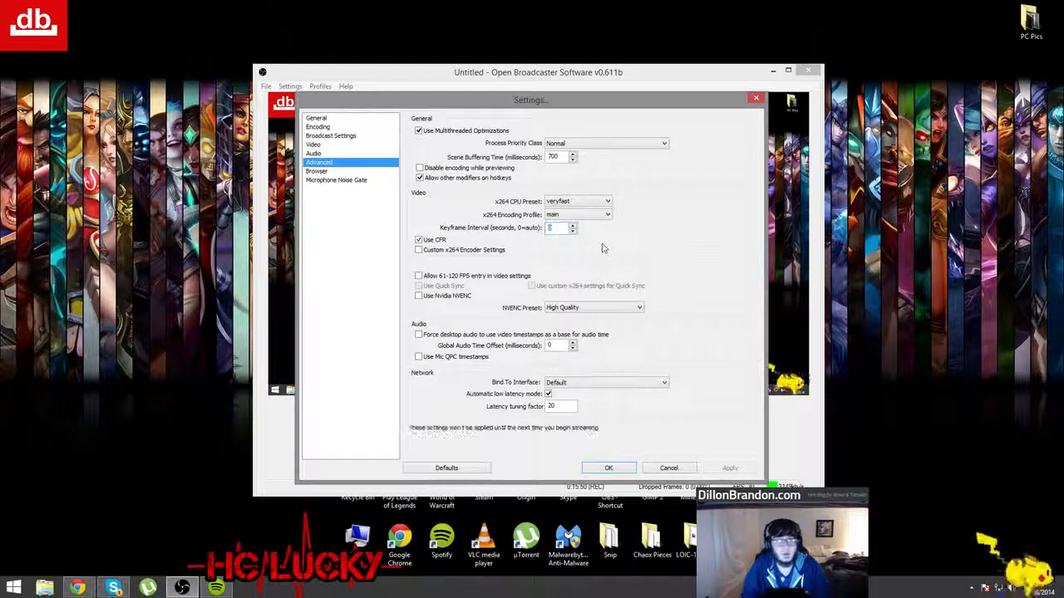
key("Tab")
key("space")
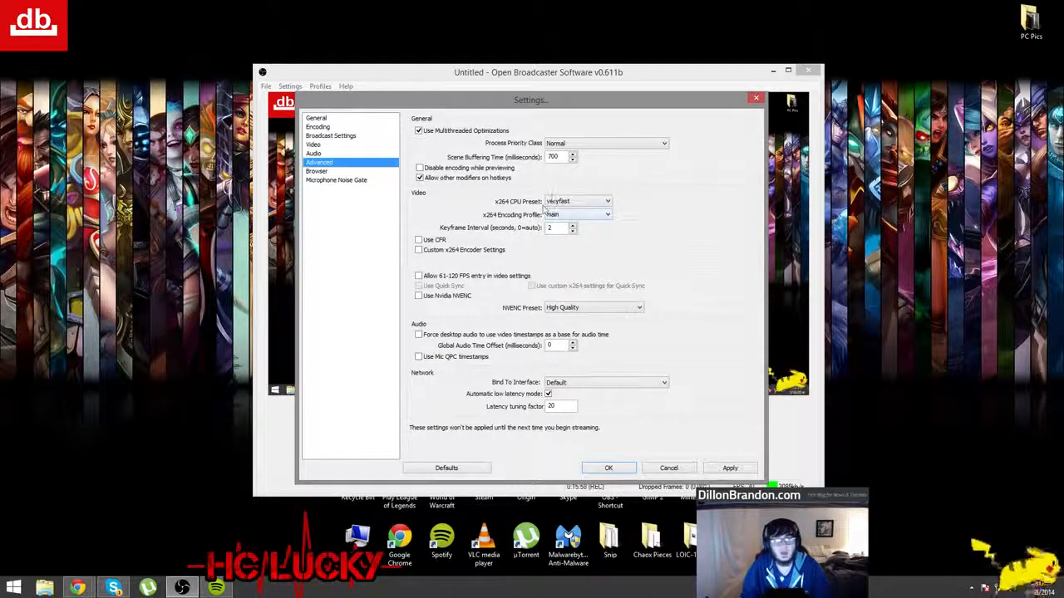
Examine the x264 CPU preset choices and close the settings without saving.
mouse_move(609, 202)
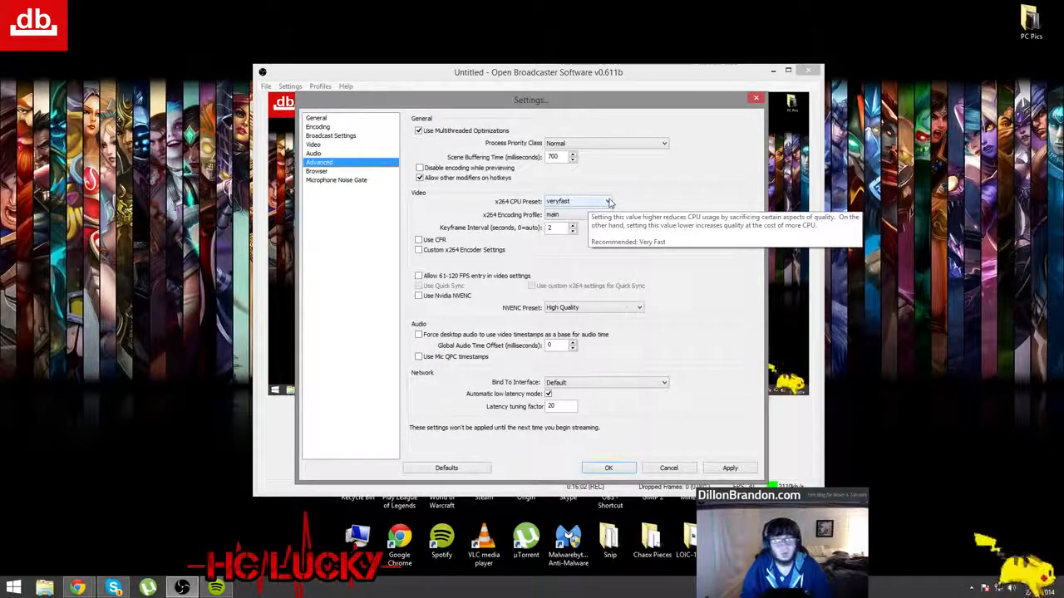
left_click(610, 202)
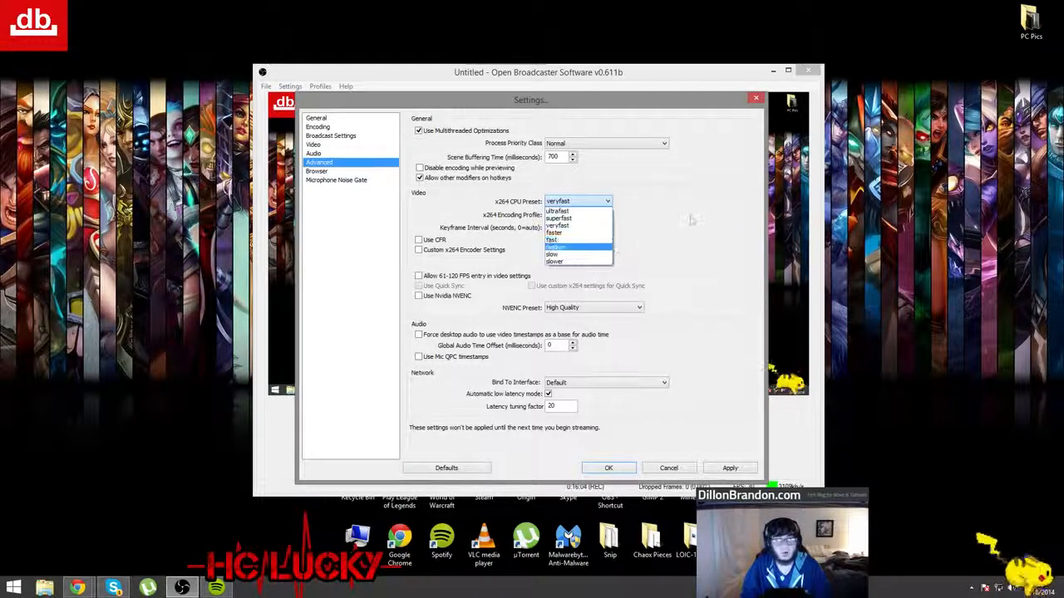
left_click(692, 220)
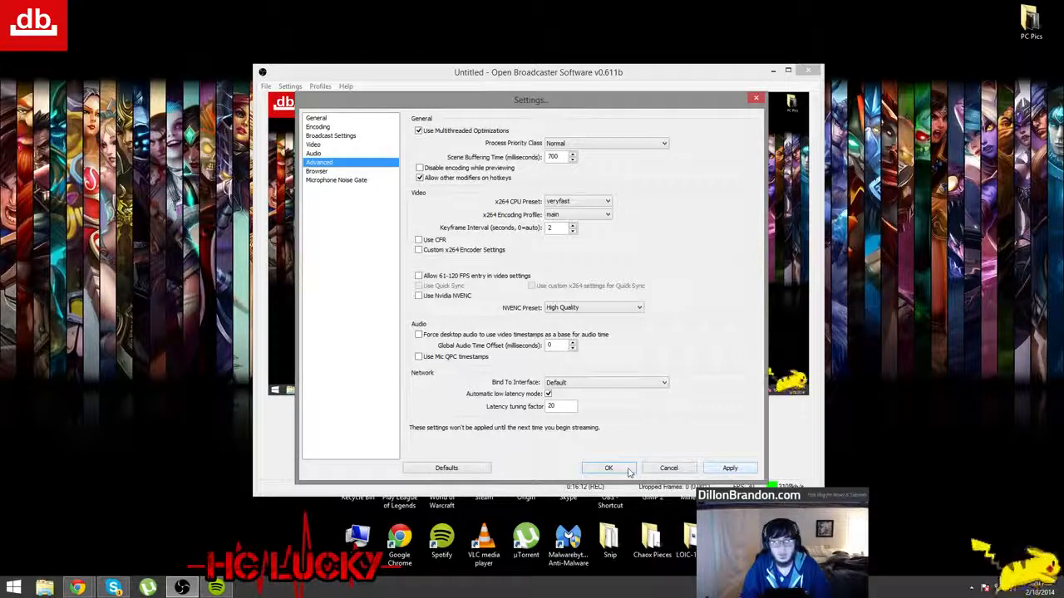
left_click(658, 468)
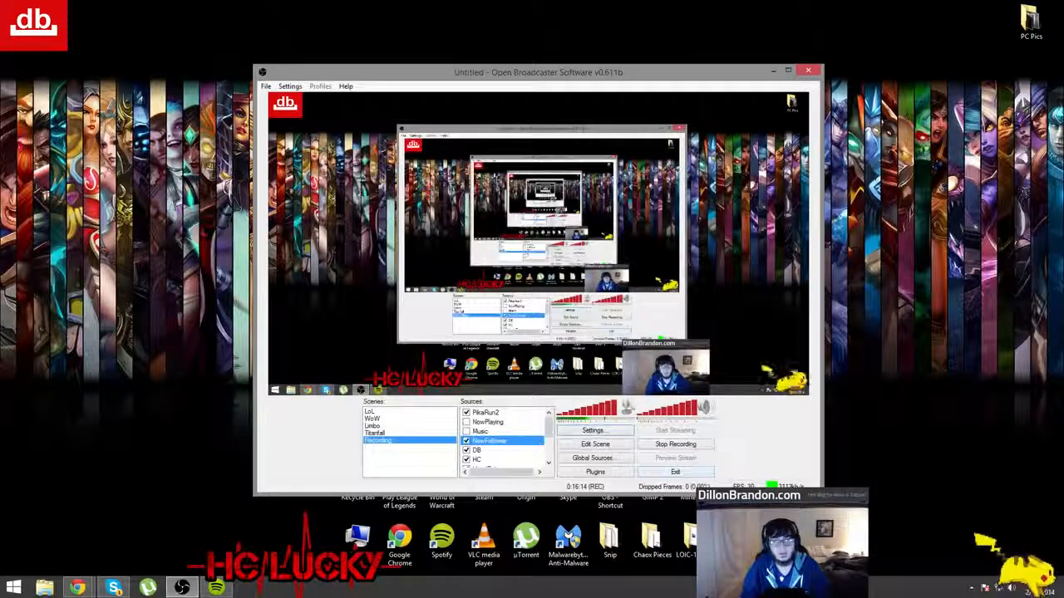